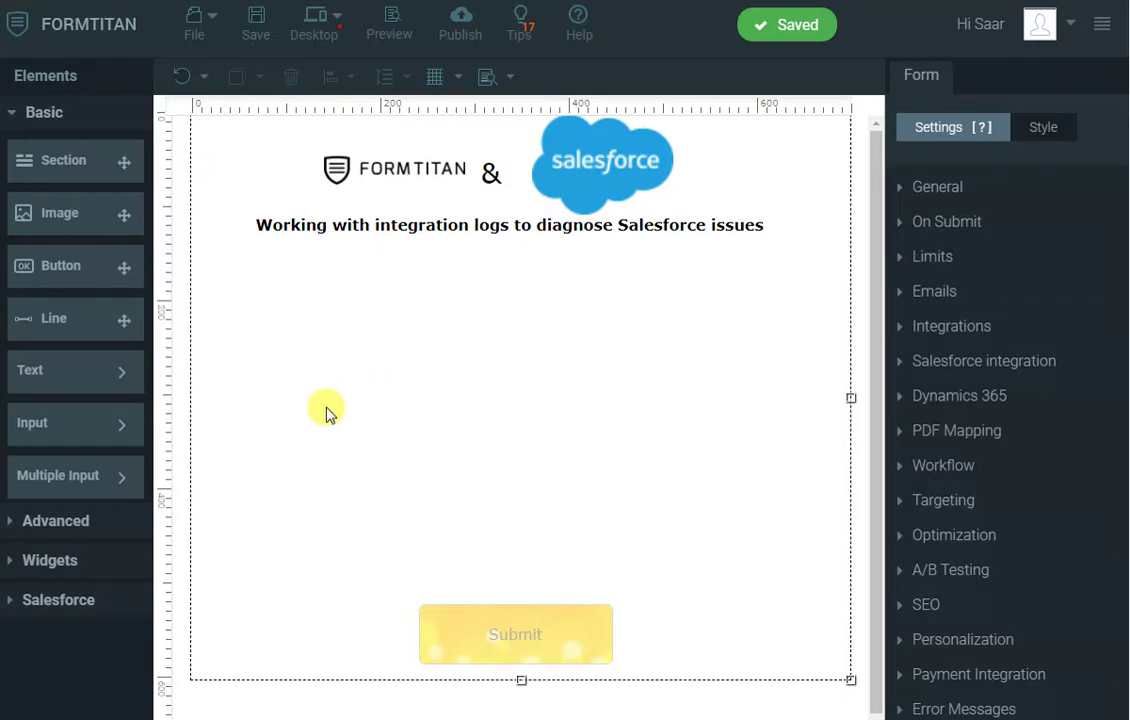
# Step: Add a text box field labelled Account Name to the form
pyautogui.moveTo(110, 430)
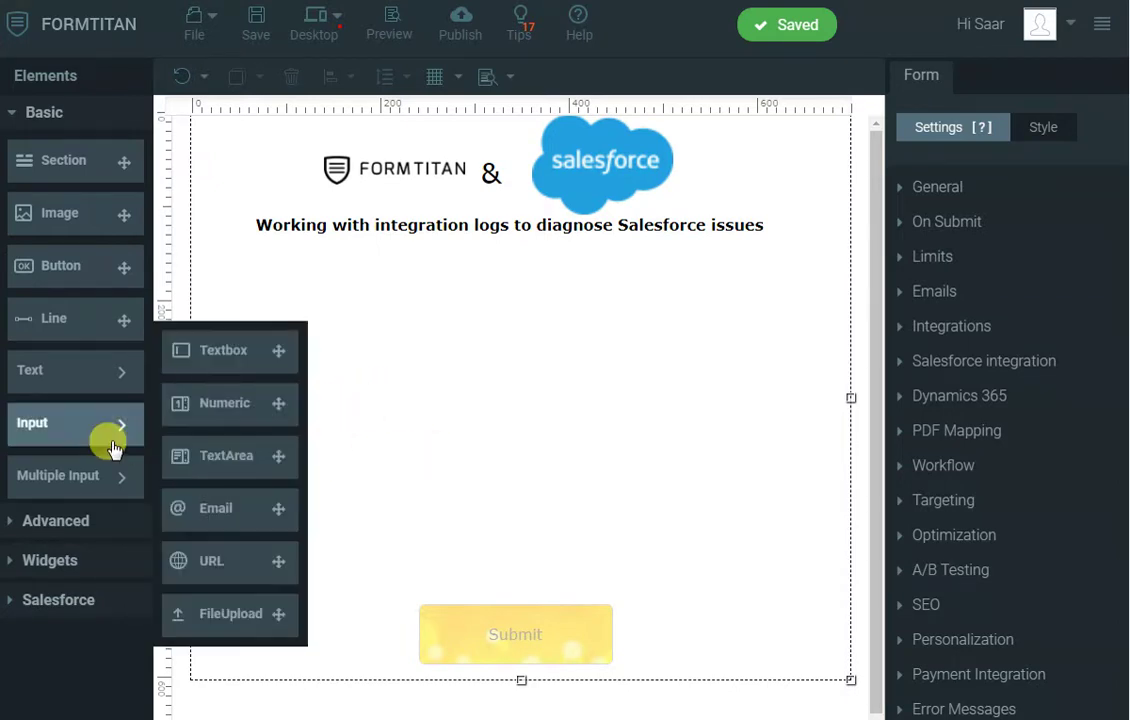
pyautogui.moveTo(388, 312); pyautogui.dragTo(325, 290)
pyautogui.doubleClick(287, 270)
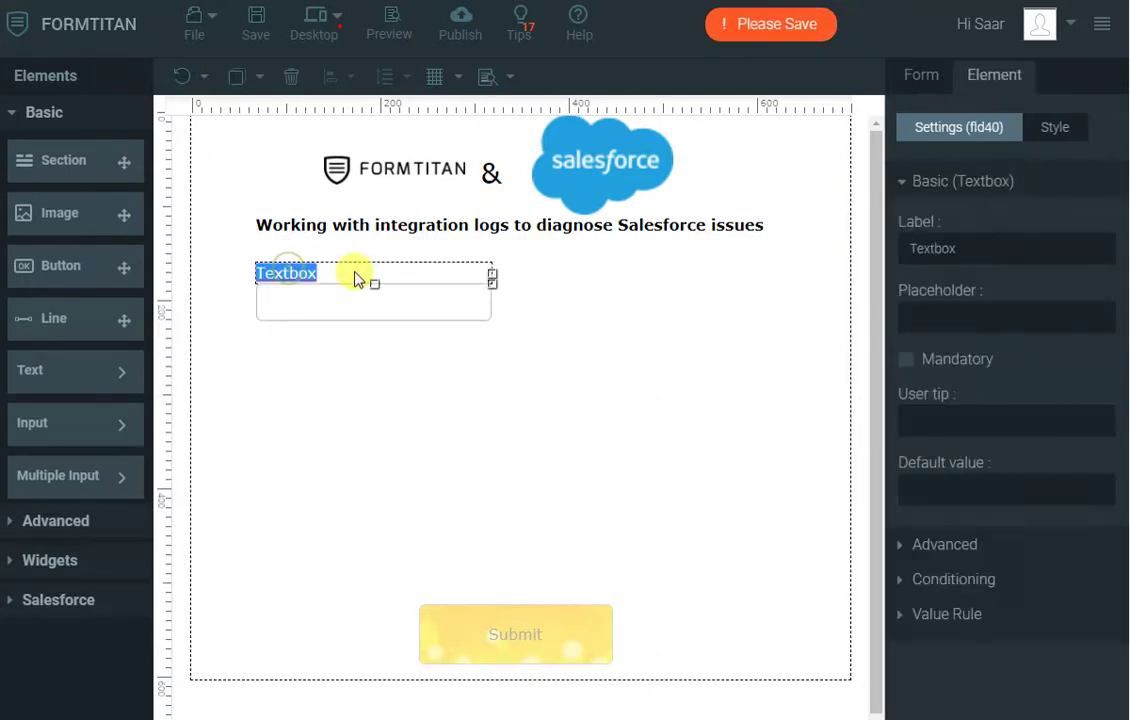
pyautogui.write('Account')
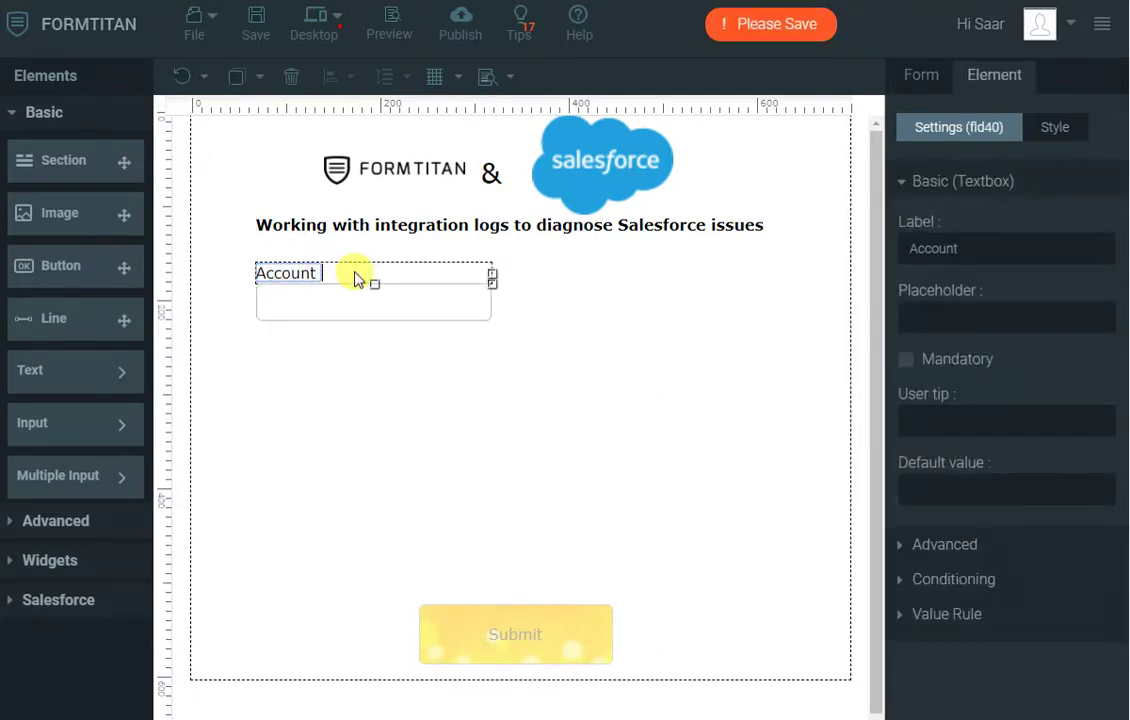
pyautogui.write(' Name')
# Step: Add a second text box below it labelled Account Number
pyautogui.moveTo(83, 422)
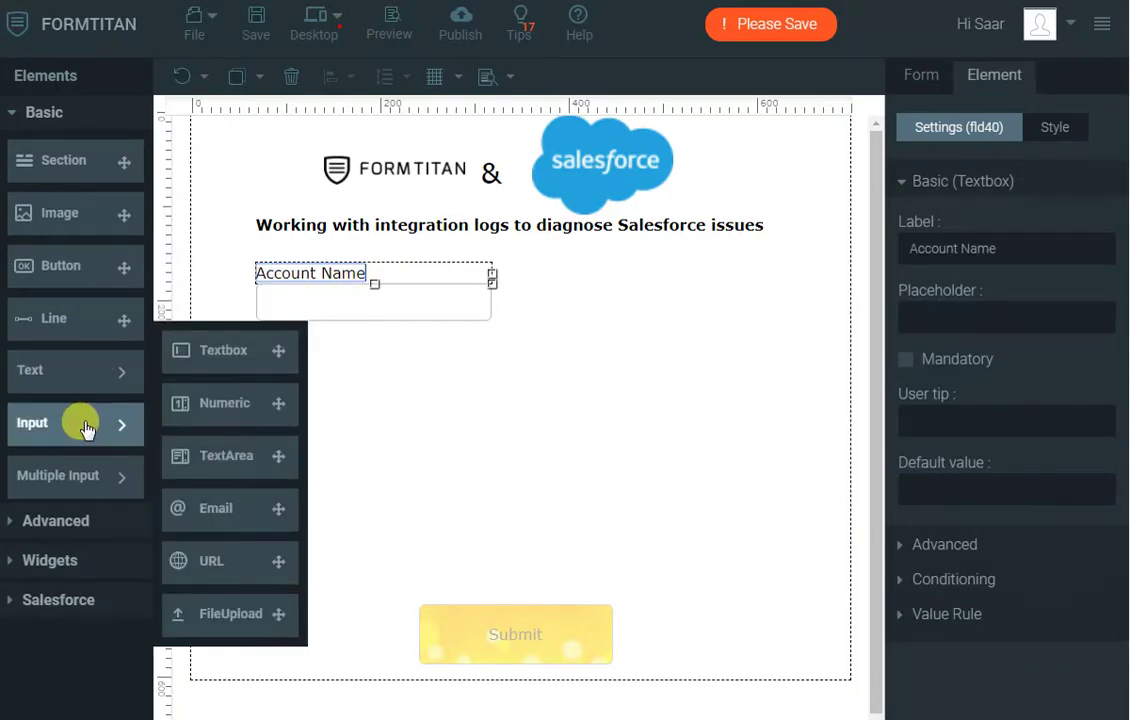
pyautogui.moveTo(248, 351); pyautogui.dragTo(353, 368)
pyautogui.doubleClick(366, 363)
pyautogui.write('Ac')
pyautogui.write('ount')
pyautogui.press('BackSpace')
pyautogui.press('BackSpace')
pyautogui.press('BackSpace')
pyautogui.press('BackSpace')
pyautogui.write('co')
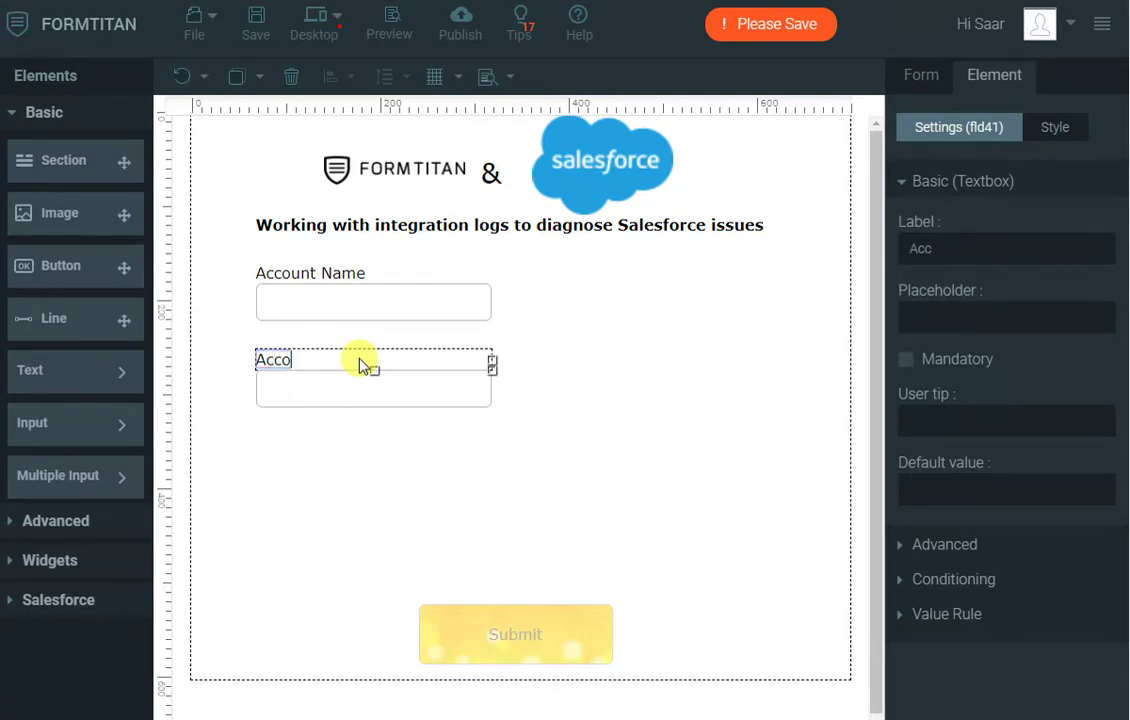
pyautogui.write('unt Number')
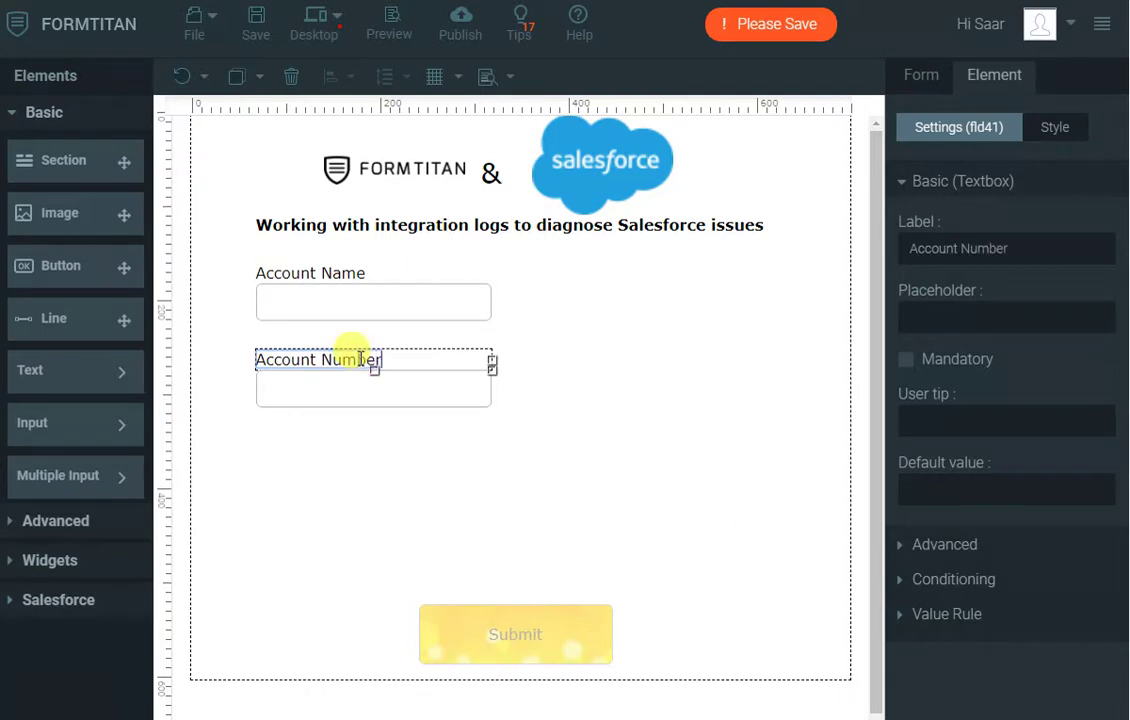
# Step: Add a dropdown labelled Account Type below Account Number
pyautogui.click(122, 479)
pyautogui.moveTo(202, 399); pyautogui.dragTo(320, 454)
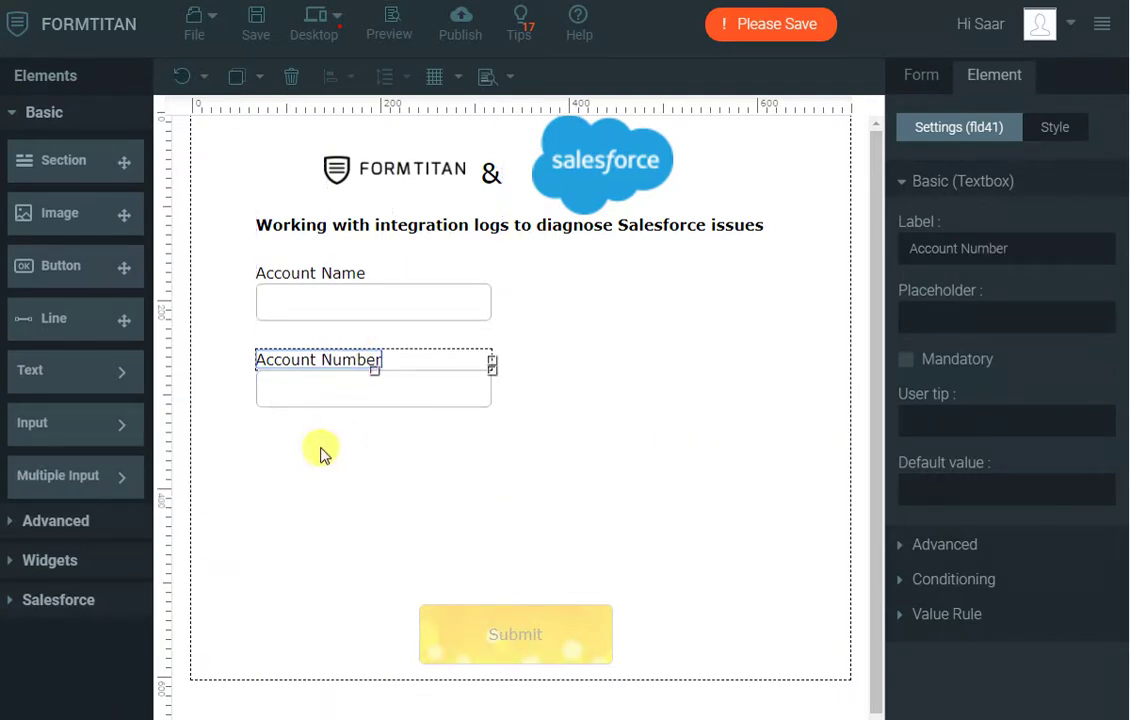
pyautogui.click(307, 430)
pyautogui.doubleClick(307, 430)
pyautogui.write('Account Type')
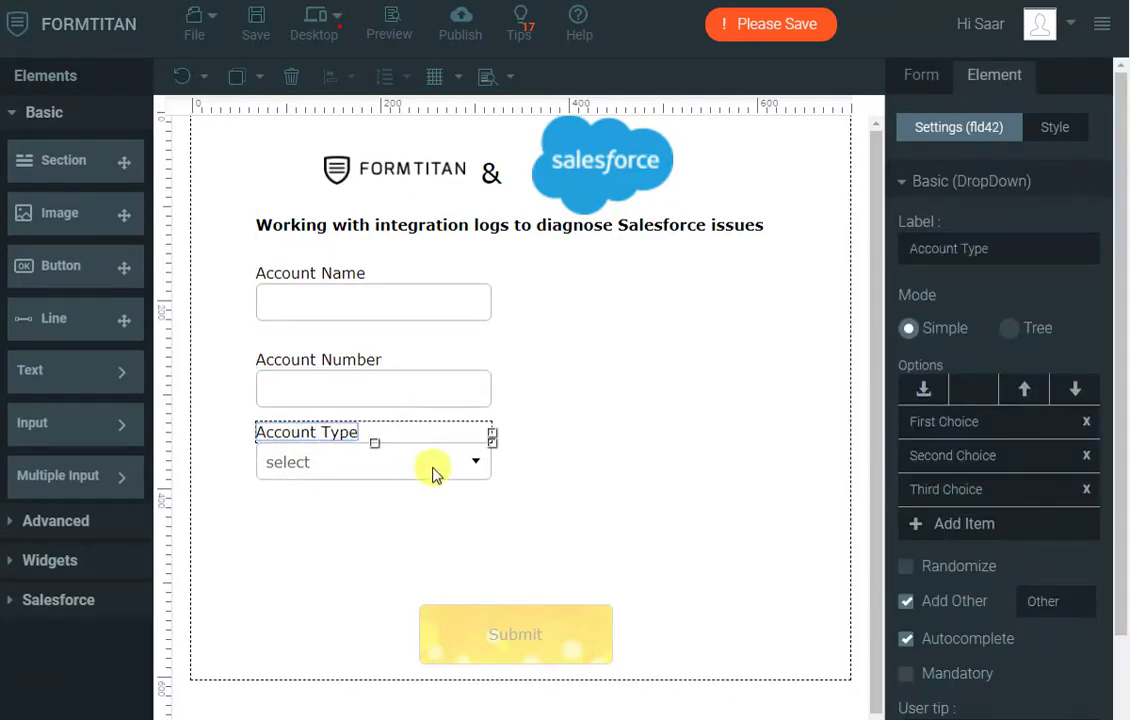
pyautogui.click(440, 467)
# Step: Delete the dropdown's three default choices and turn off its Other option
pyautogui.click(1086, 421)
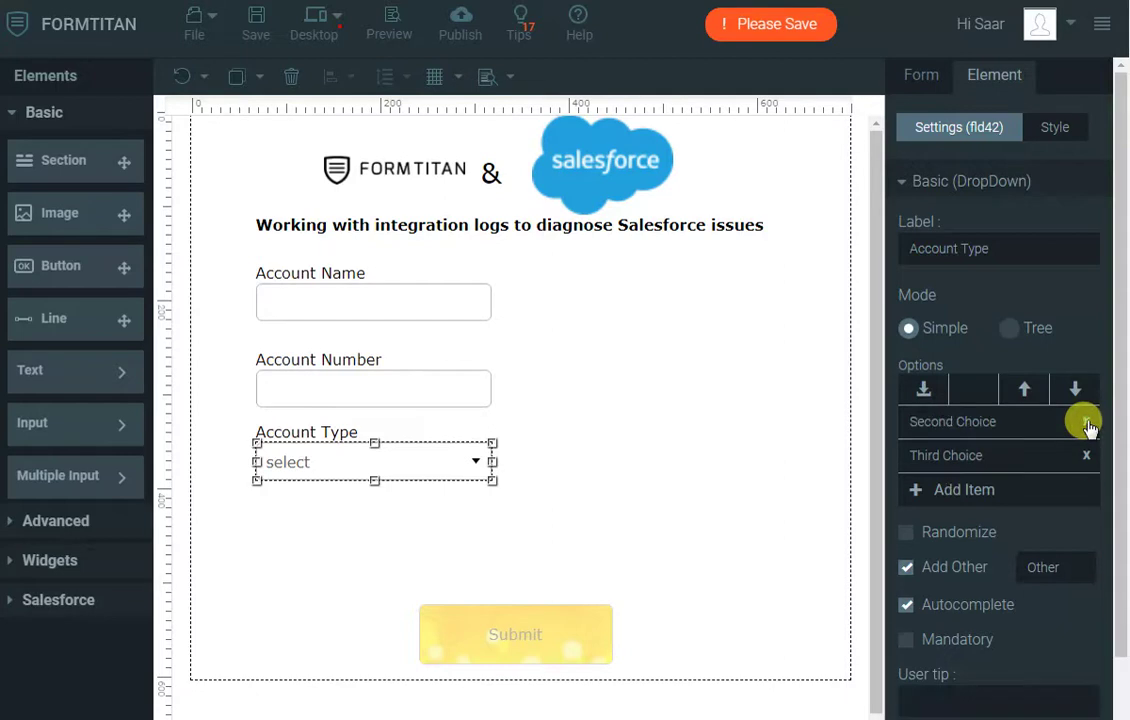
pyautogui.click(1086, 421)
pyautogui.click(1086, 421)
pyautogui.click(903, 500)
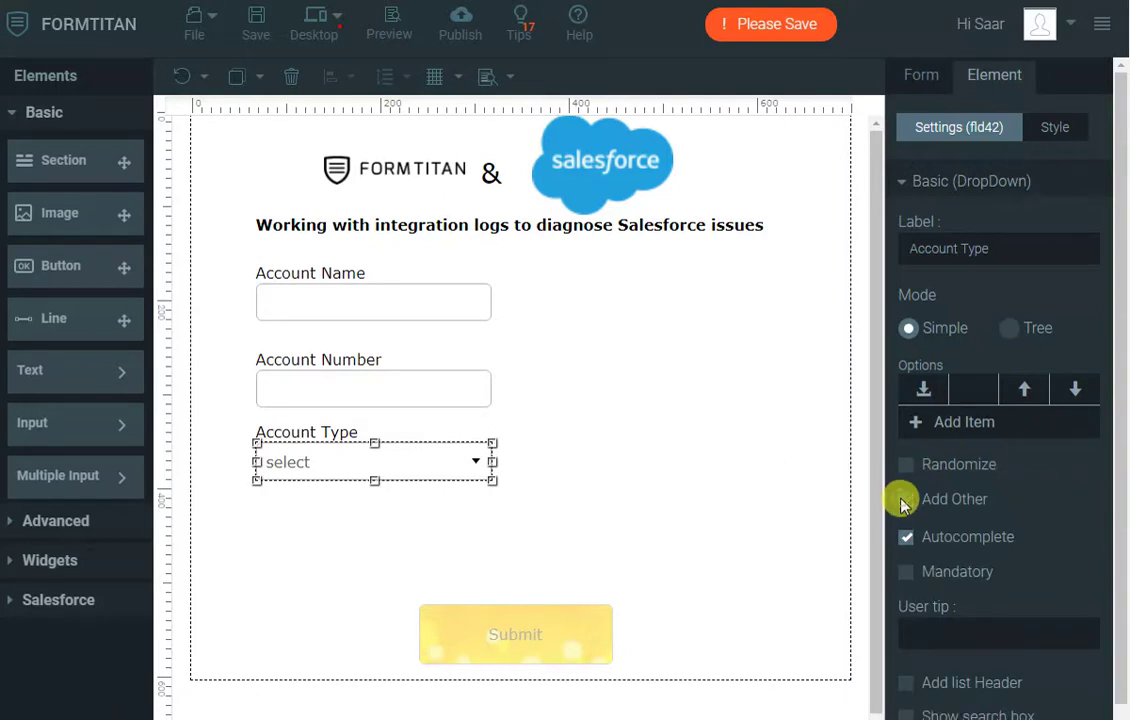
pyautogui.click(774, 462)
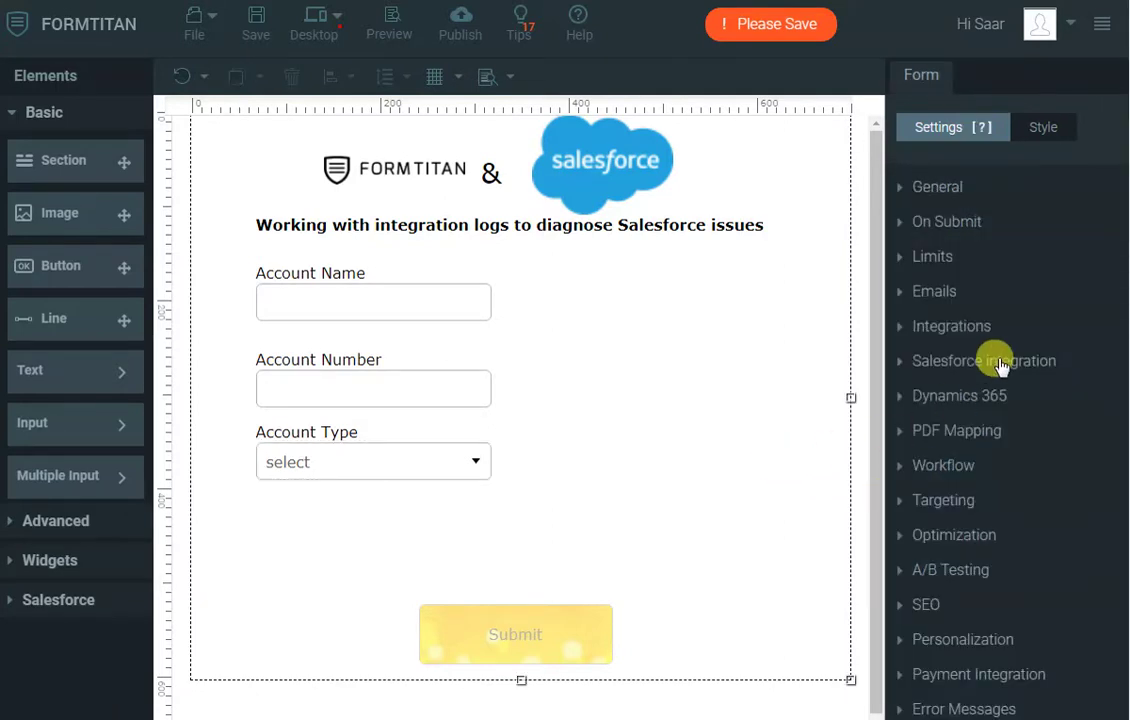
# Step: Add an Account object to Get From Salesforce, executing on form load, and expand Condition
pyautogui.click(930, 361)
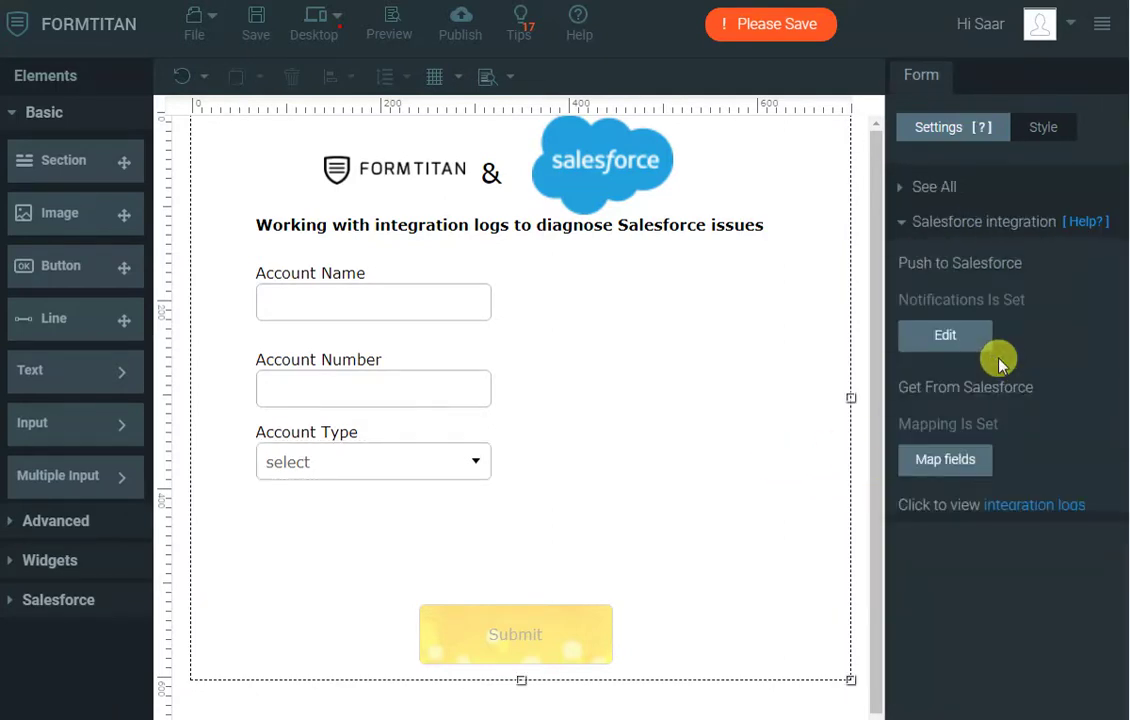
pyautogui.click(955, 459)
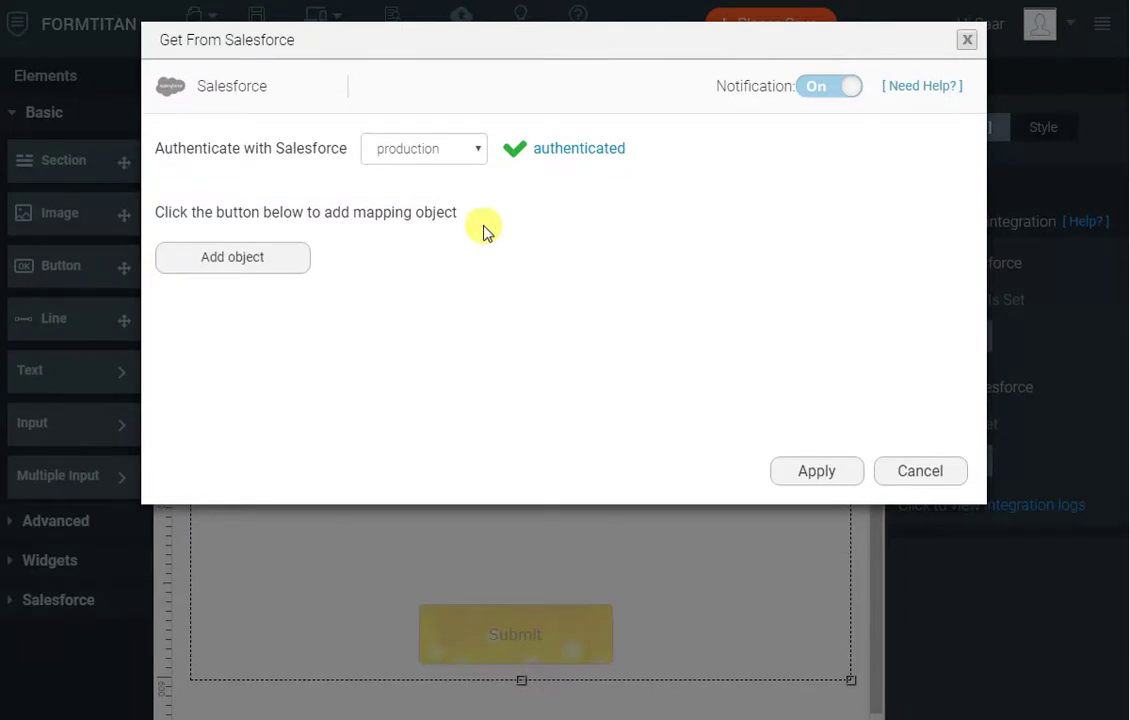
pyautogui.click(289, 259)
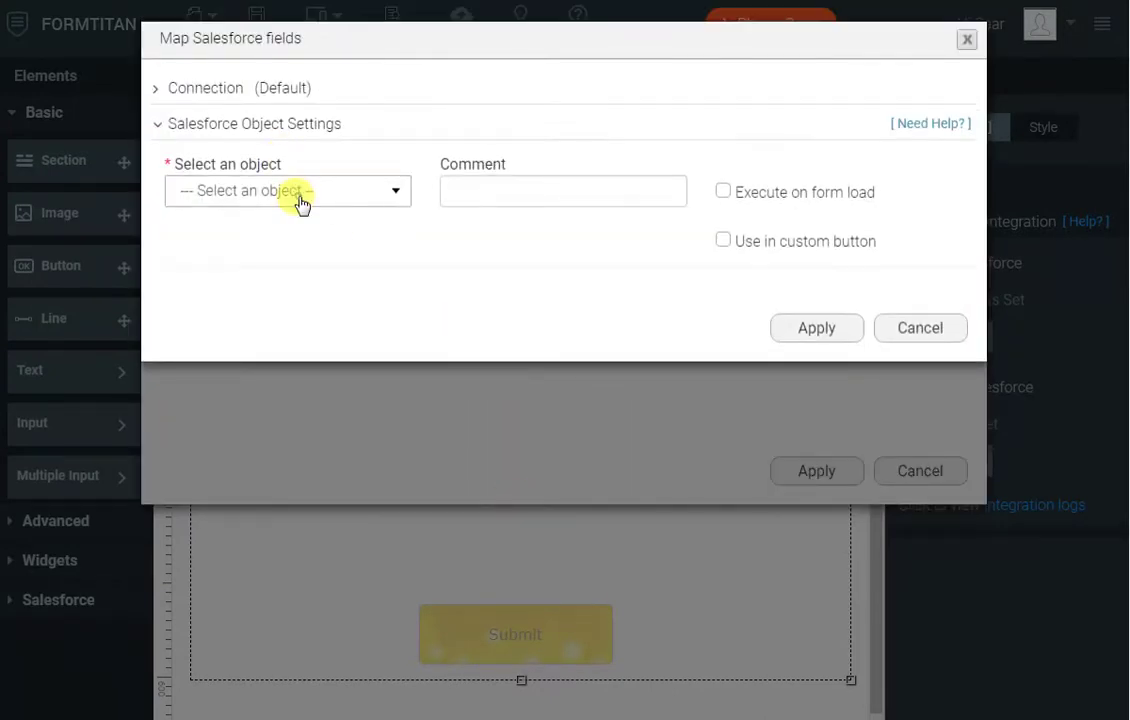
pyautogui.click(302, 202)
pyautogui.click(255, 260)
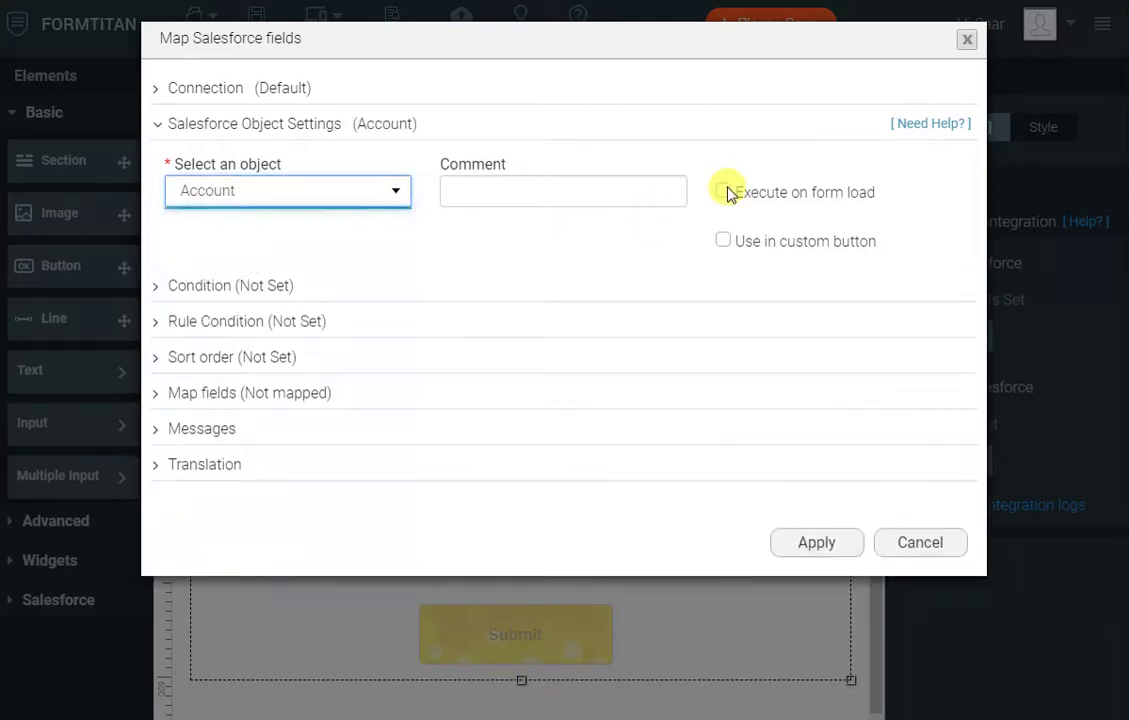
pyautogui.click(723, 192)
pyautogui.click(275, 245)
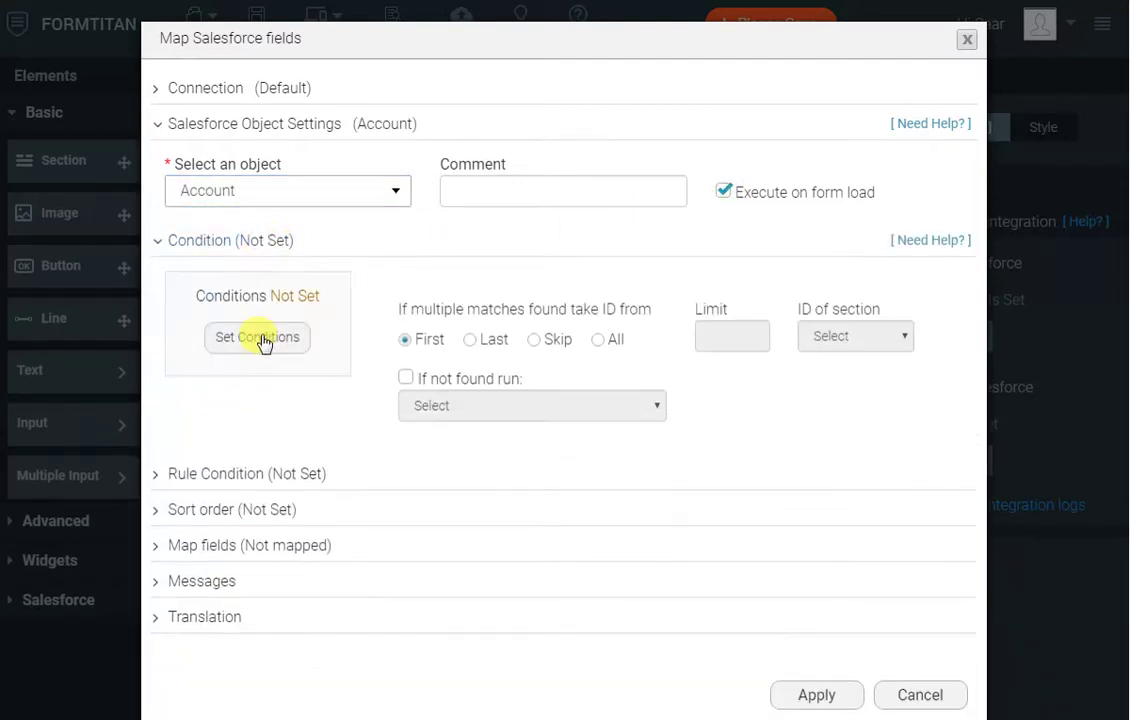
# Step: Add a lookup condition: Account ID is empty
pyautogui.click(262, 338)
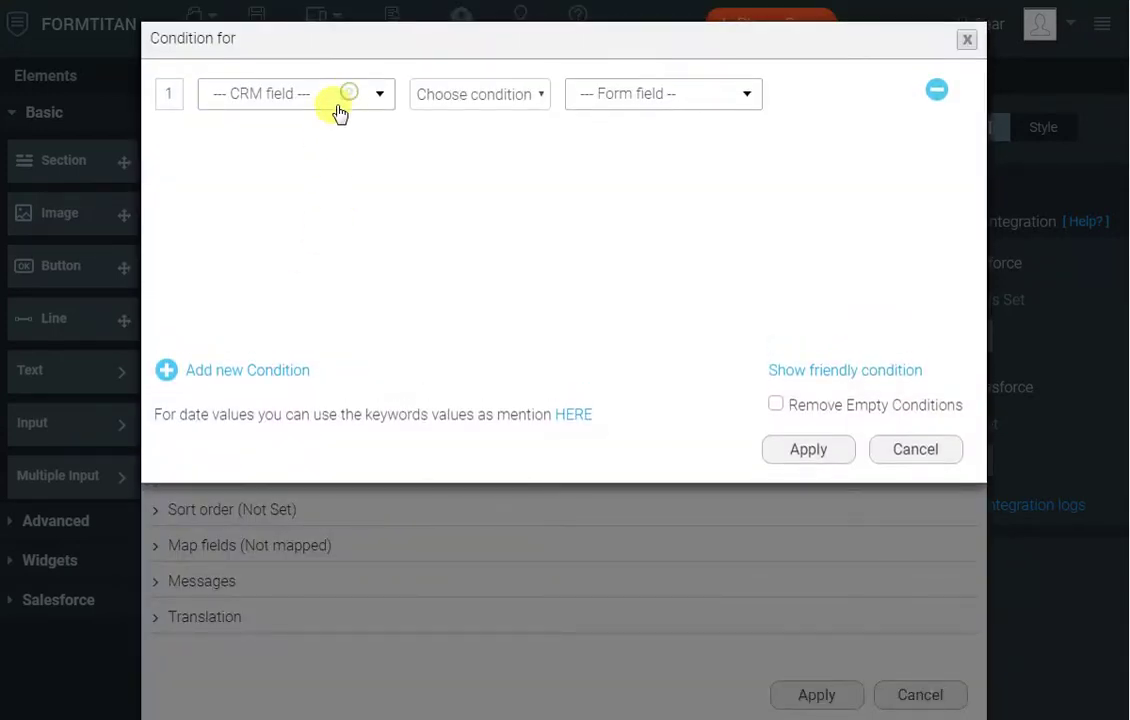
pyautogui.click(337, 96)
pyautogui.click(262, 250)
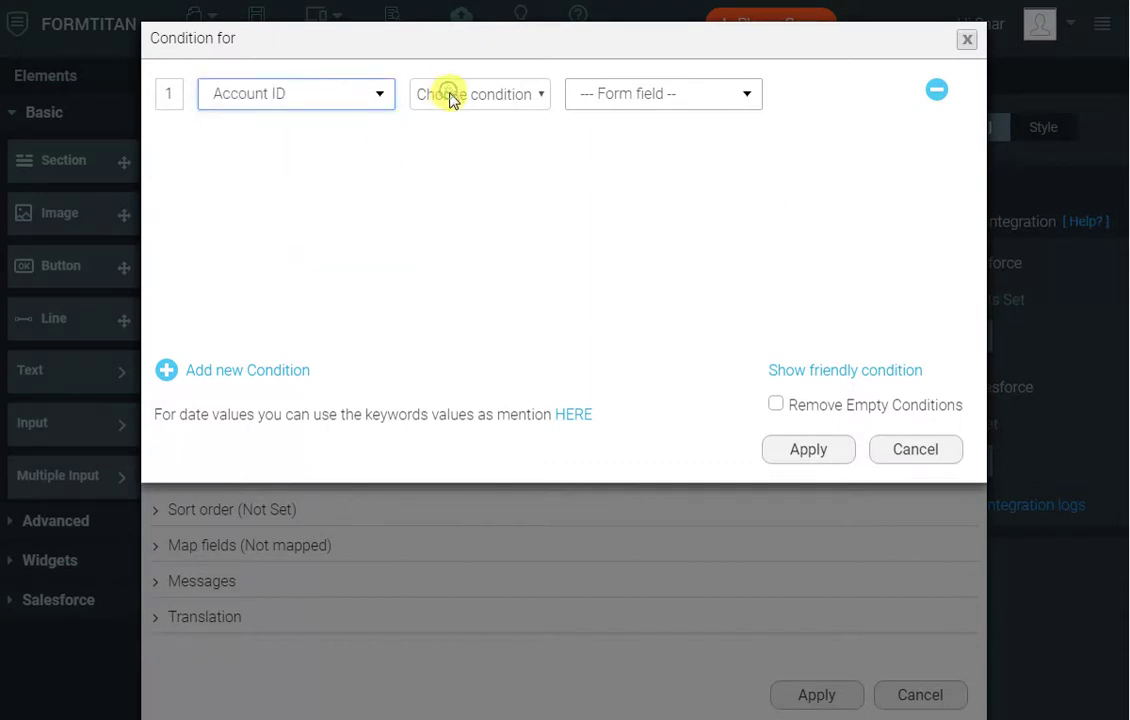
pyautogui.click(449, 97)
pyautogui.click(472, 326)
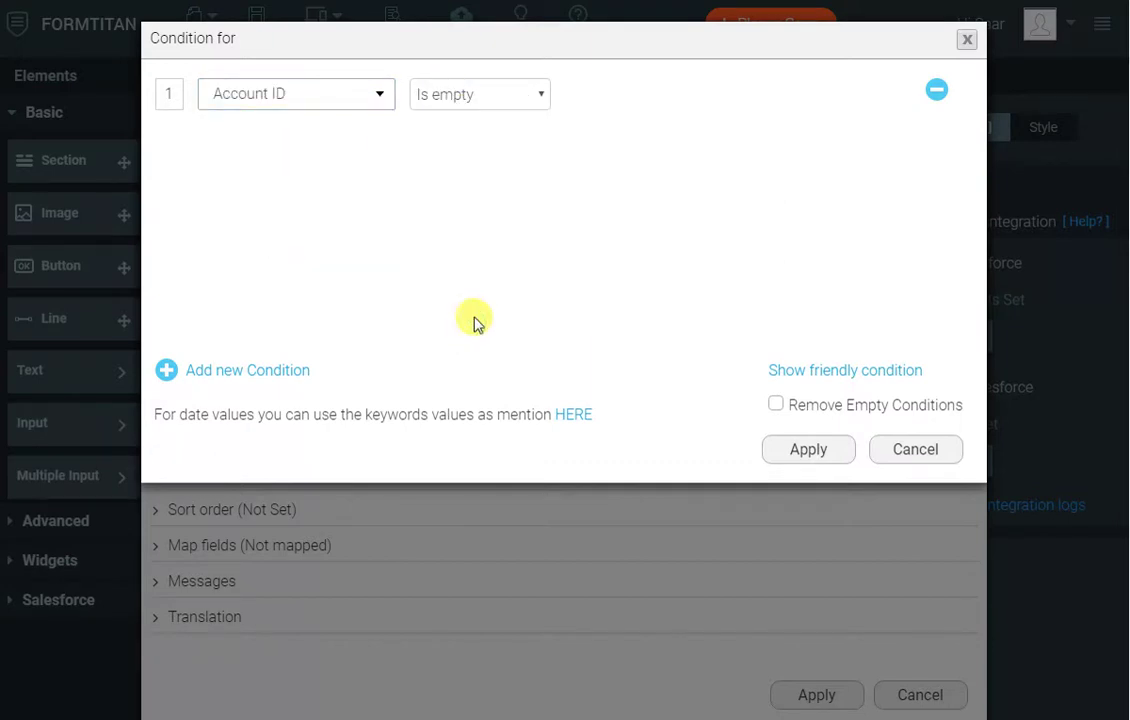
pyautogui.click(810, 452)
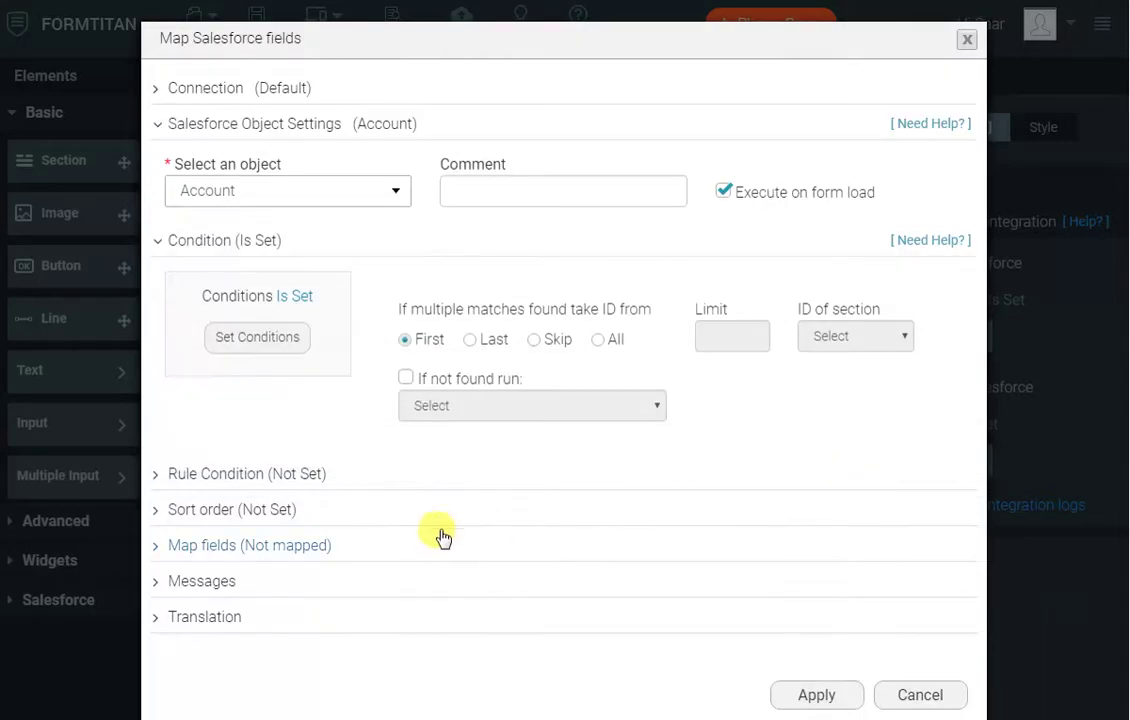
# Step: Map the form's Account Type field to Salesforce's Account Type
pyautogui.click(322, 556)
pyautogui.click(277, 641)
pyautogui.scroll(-3, 441, 414)
pyautogui.click(528, 538)
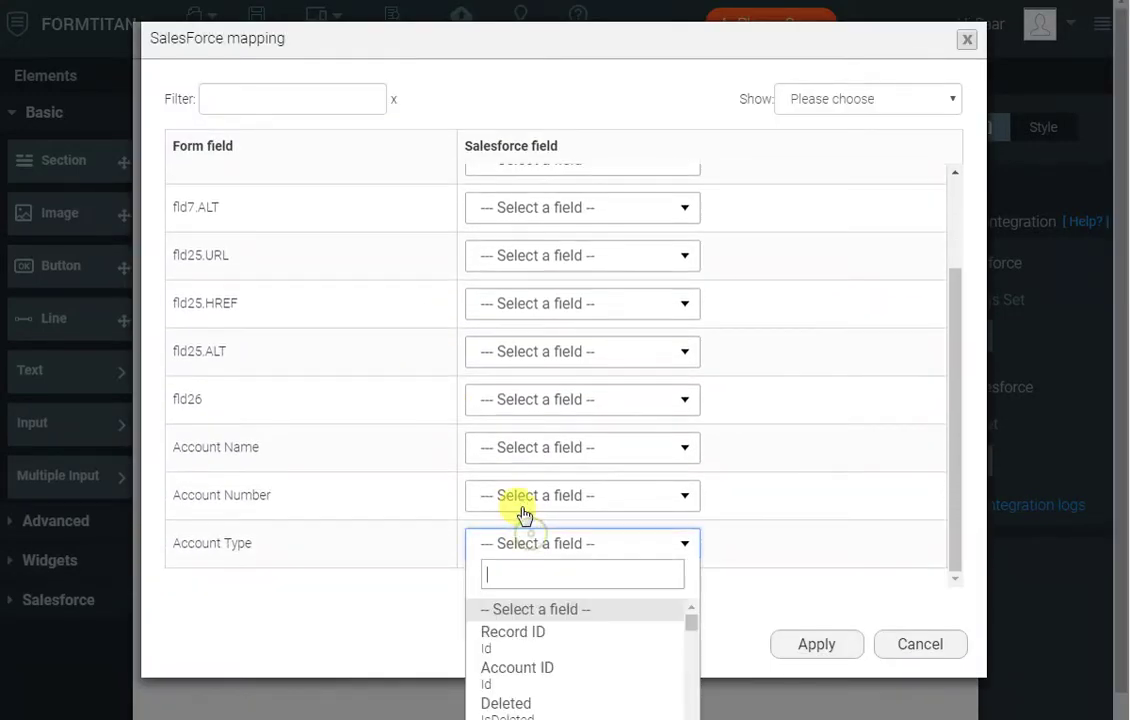
pyautogui.write('type')
pyautogui.press('Return')
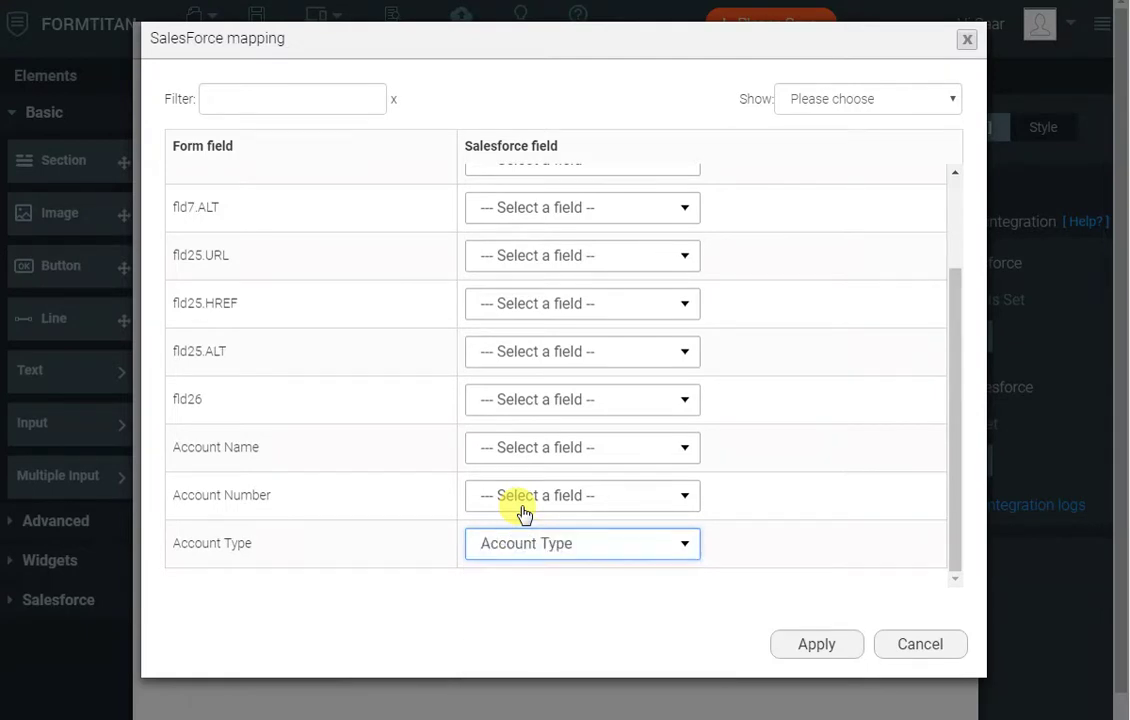
pyautogui.click(848, 646)
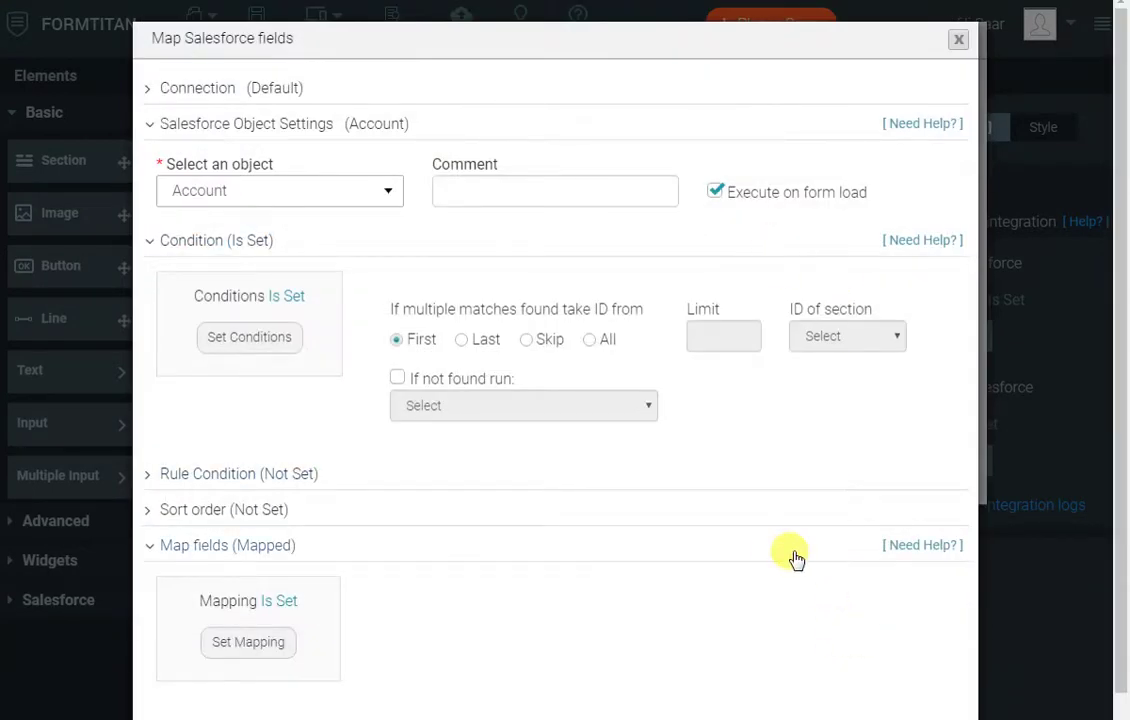
pyautogui.scroll(-2, 795, 555)
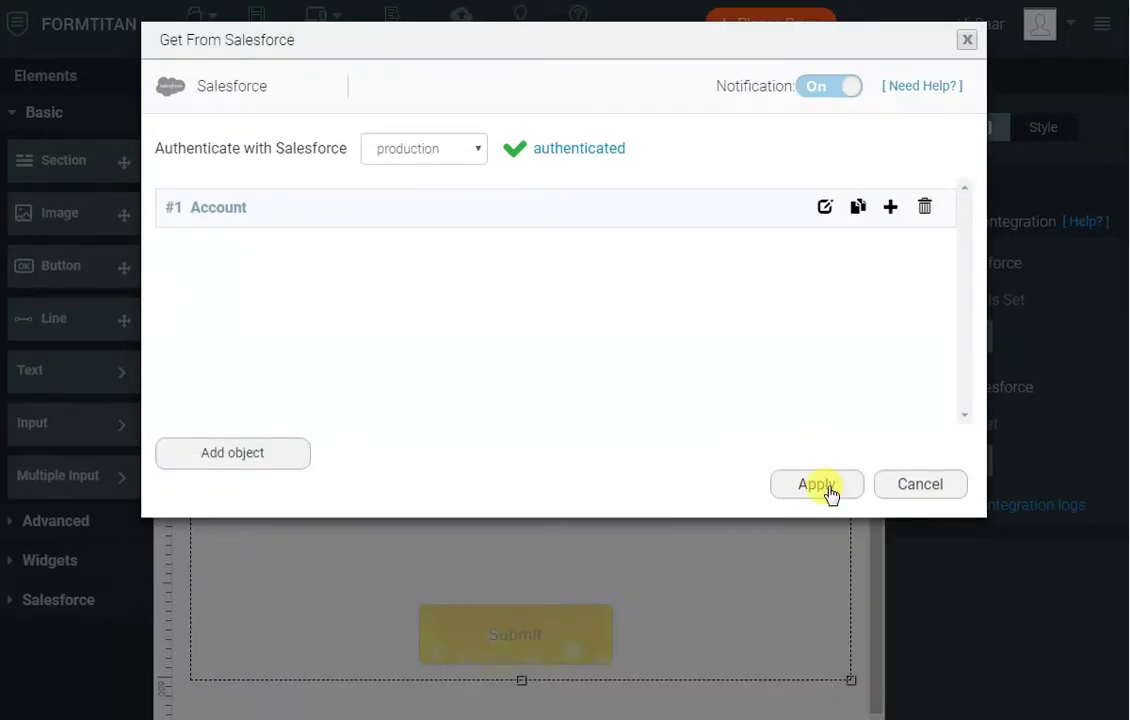
# Step: Apply the Get From Salesforce mapping and return to the form's settings
pyautogui.click(826, 488)
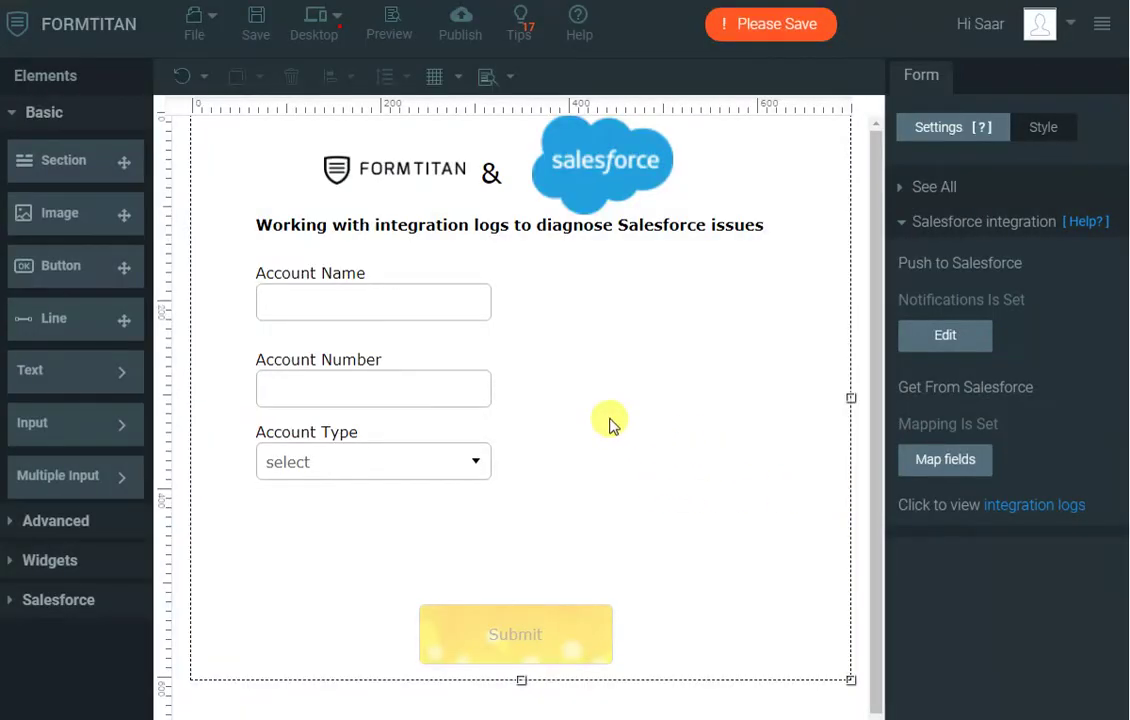
pyautogui.click(416, 391)
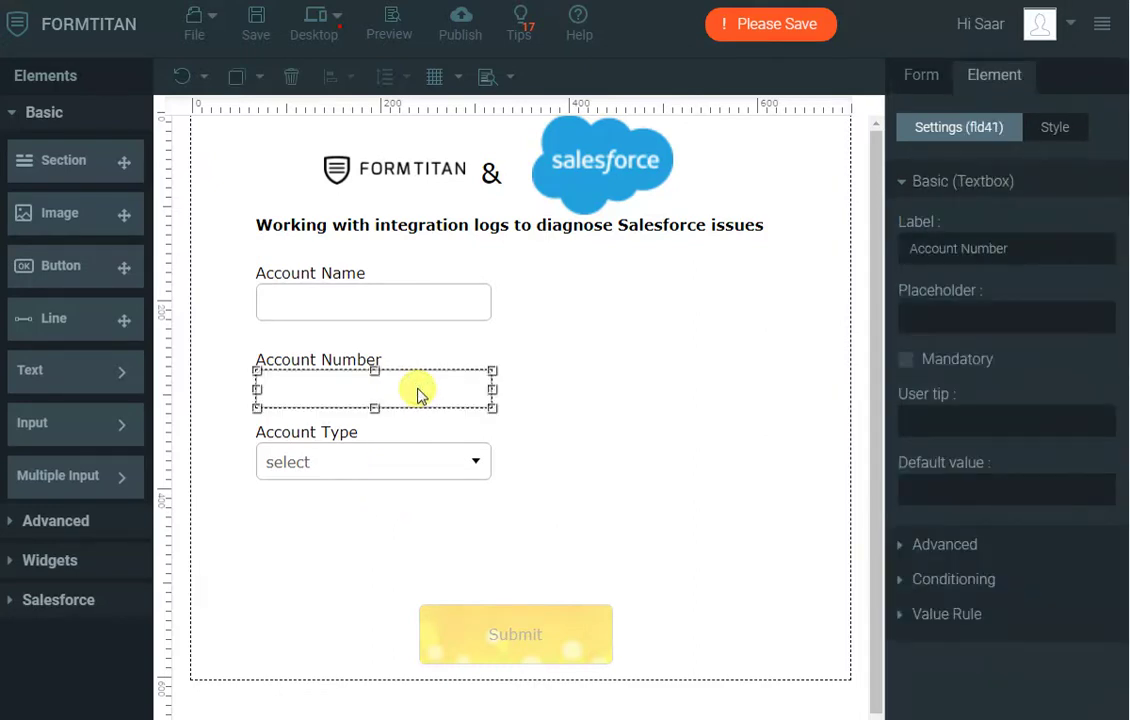
pyautogui.click(694, 390)
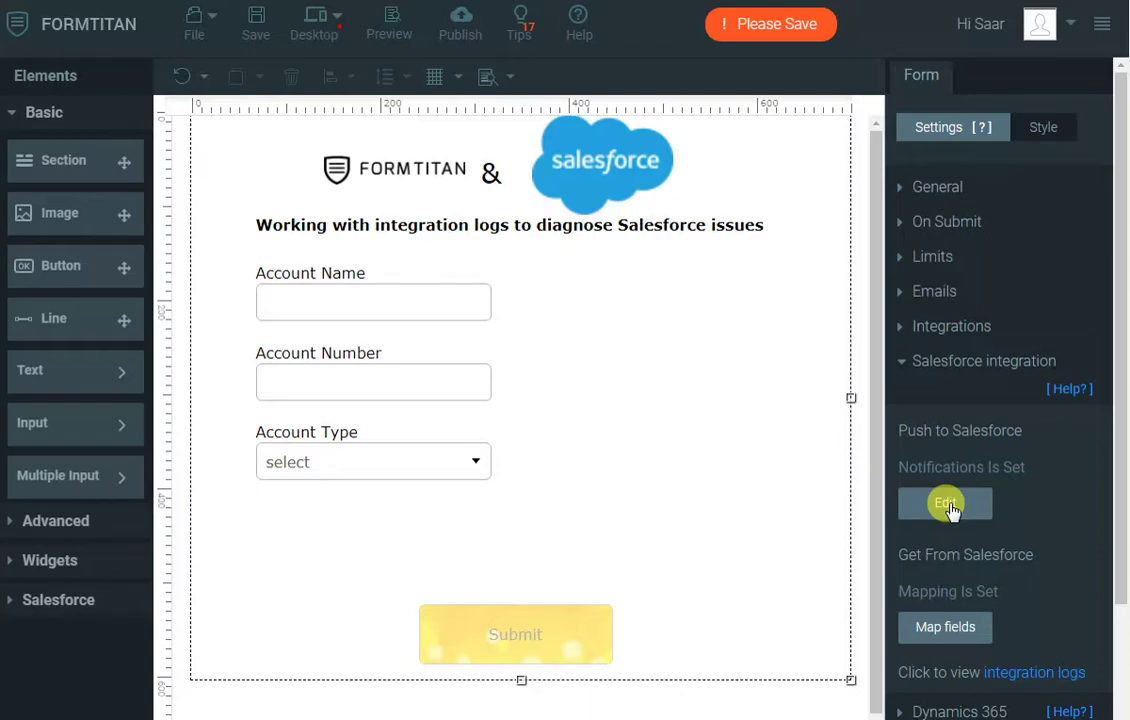
# Step: Add an Account (create) object to the Push to Salesforce settings
pyautogui.click(948, 508)
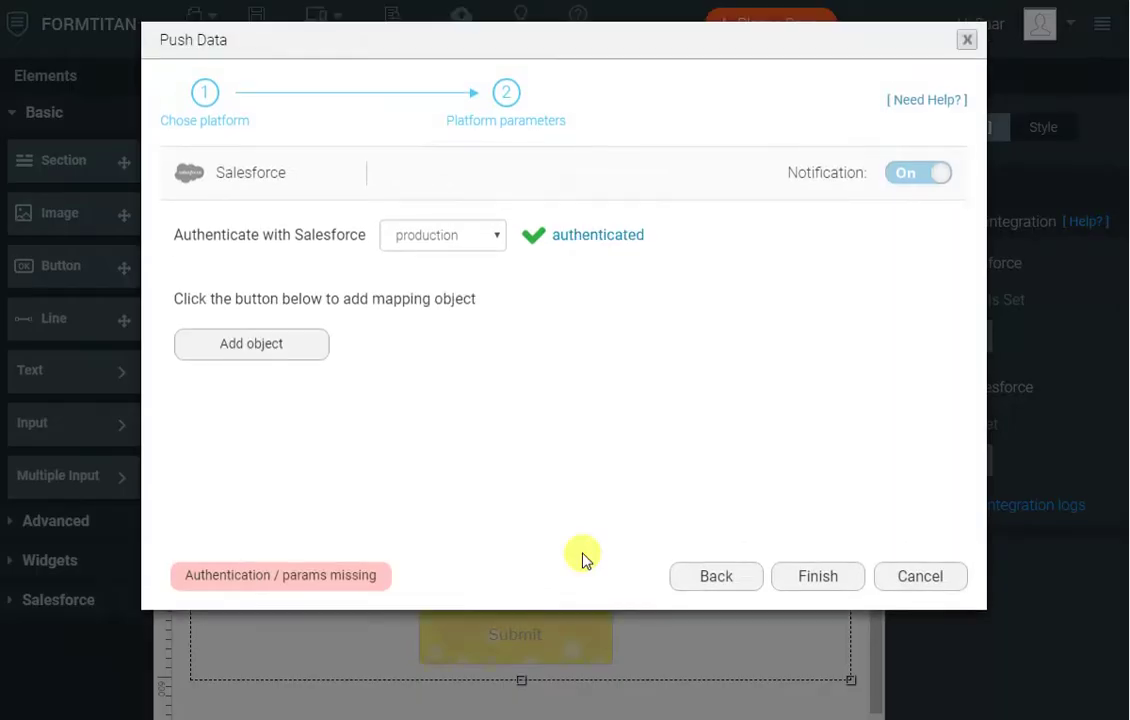
pyautogui.click(290, 350)
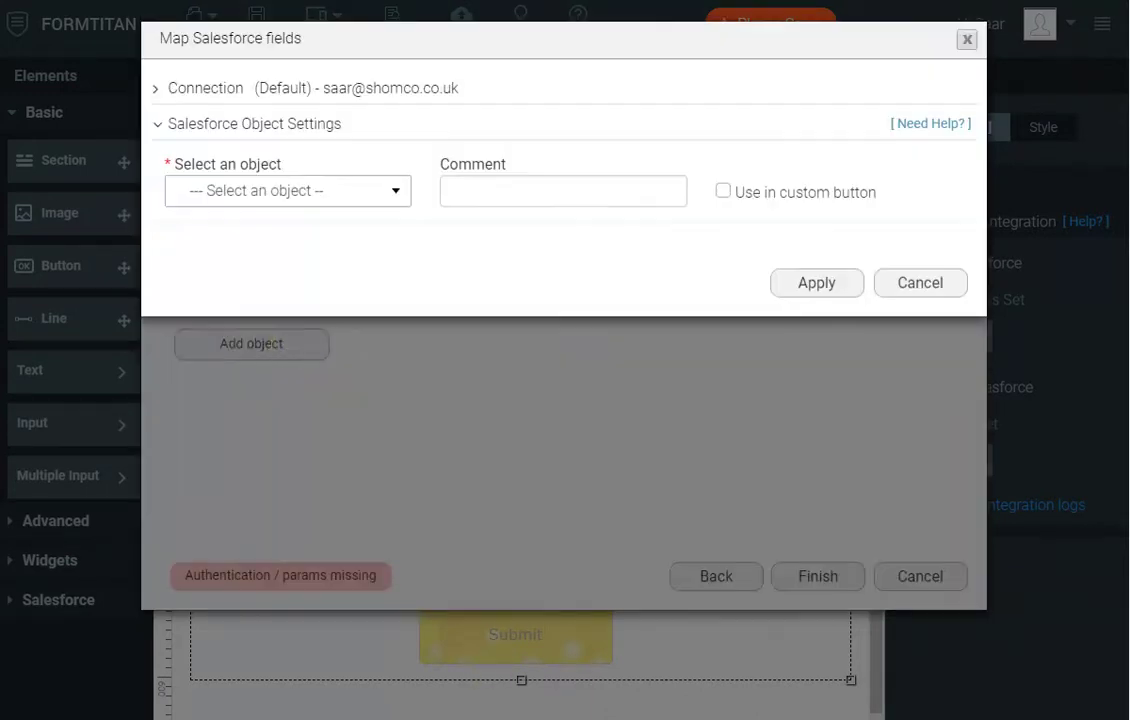
pyautogui.click(284, 199)
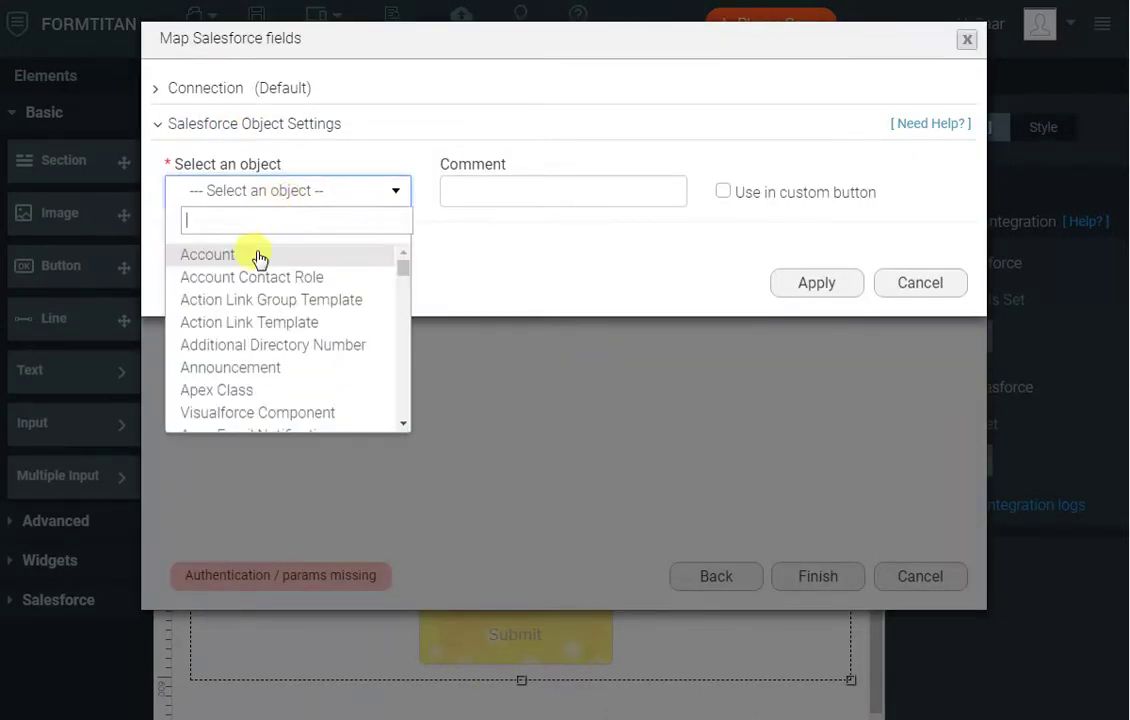
pyautogui.click(258, 253)
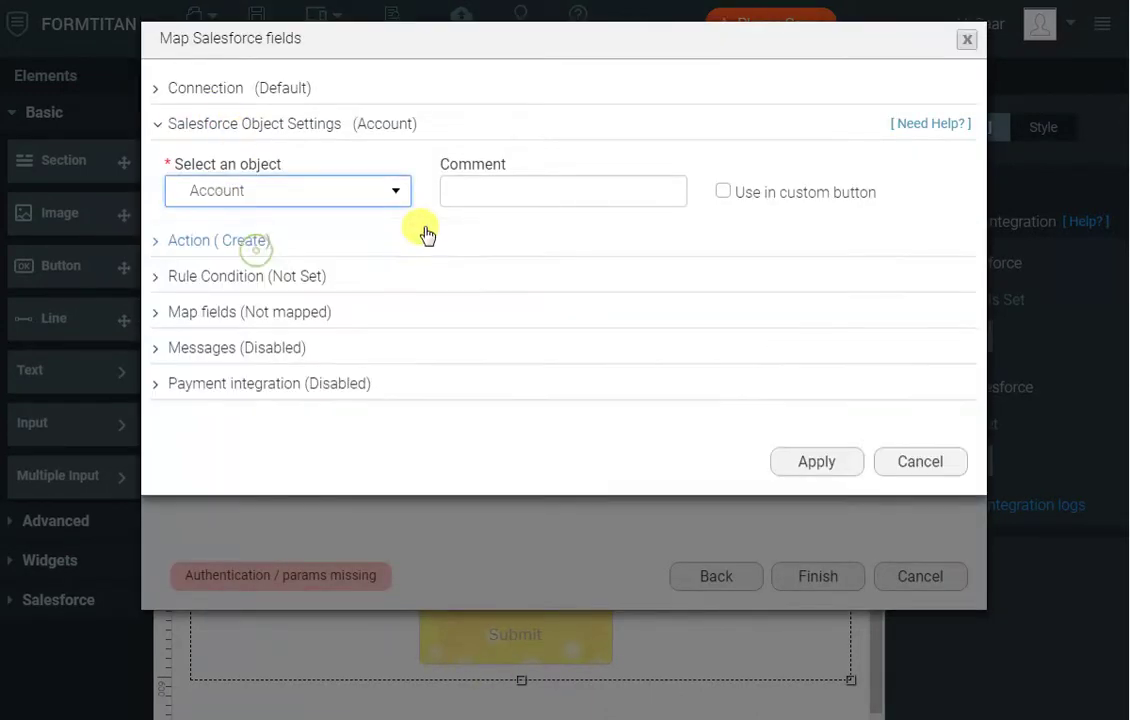
pyautogui.click(265, 314)
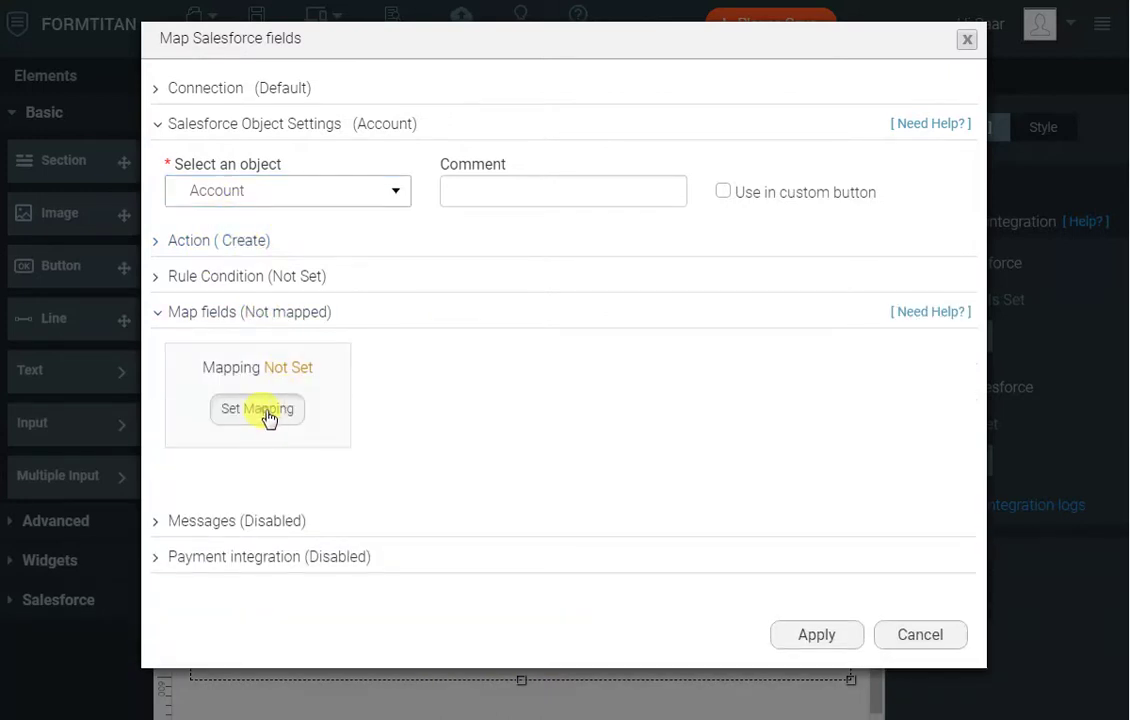
pyautogui.click(268, 408)
# Step: Map Account Name, Account Type and Account Number form fields to their Salesforce fields
pyautogui.click(490, 231)
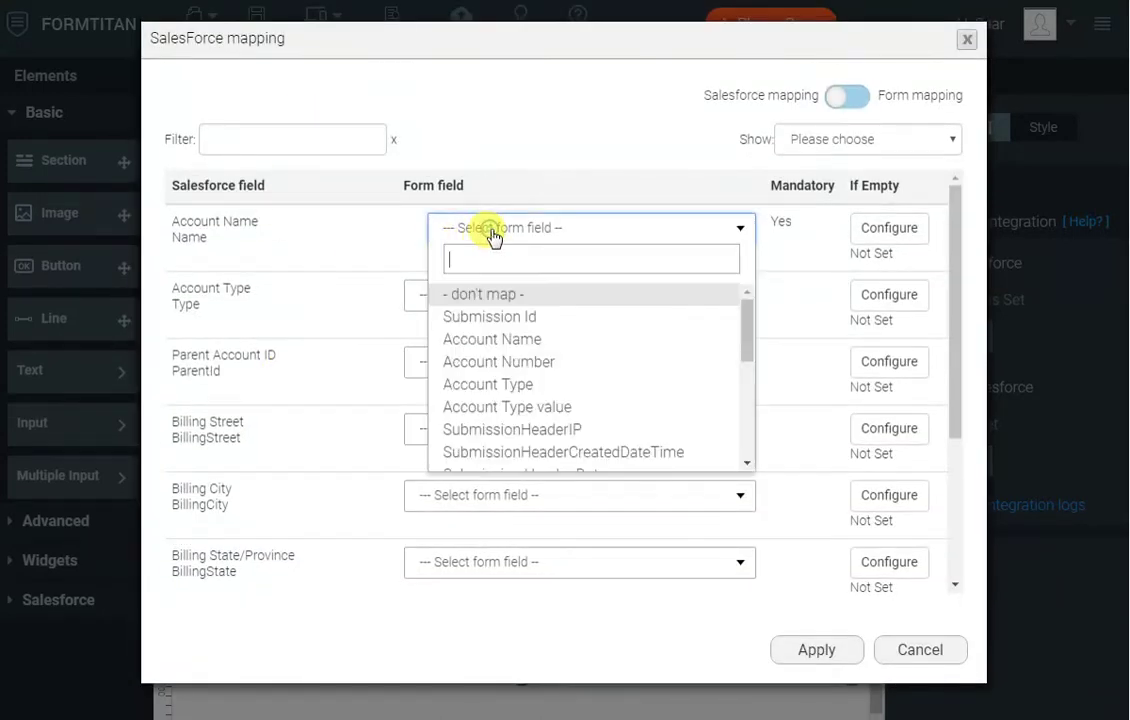
pyautogui.write('name')
pyautogui.press('Return')
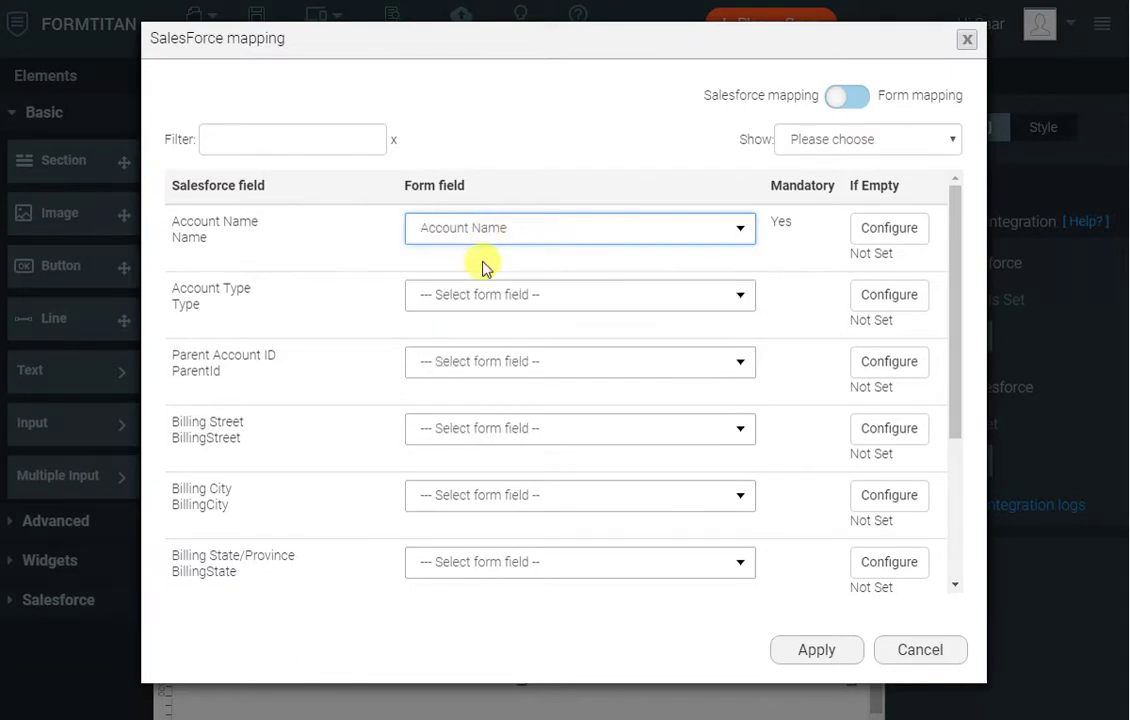
pyautogui.click(492, 295)
pyautogui.write('type')
pyautogui.press('Return')
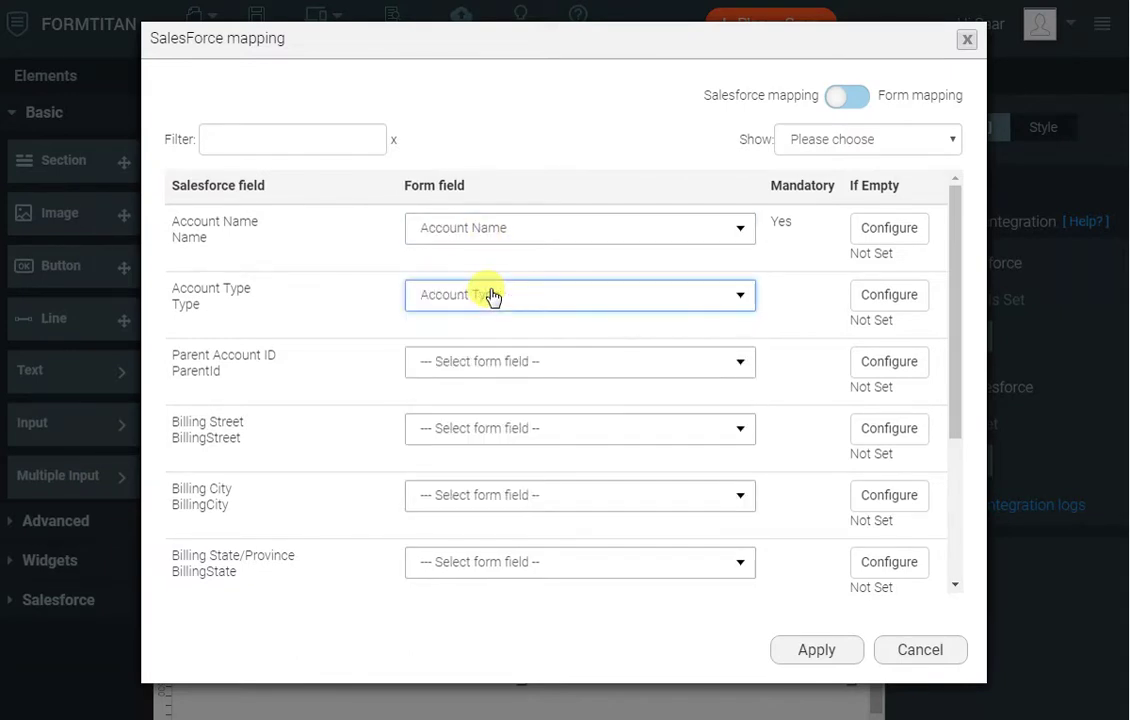
pyautogui.click(332, 141)
pyautogui.write('num')
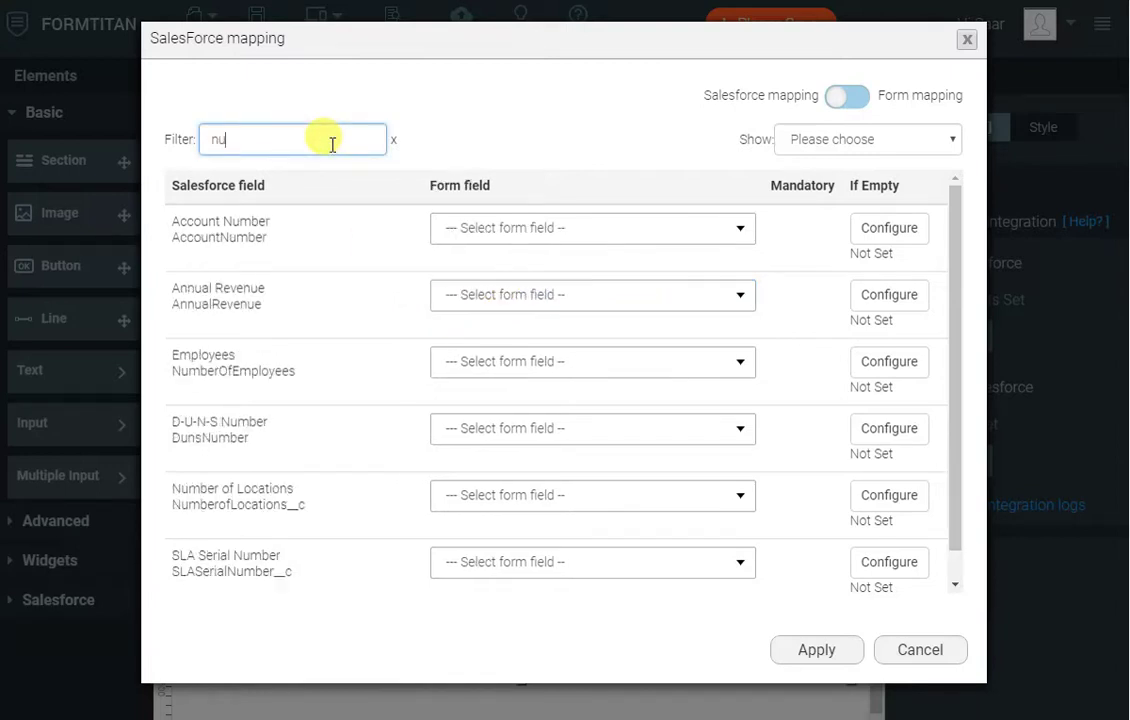
pyautogui.click(551, 230)
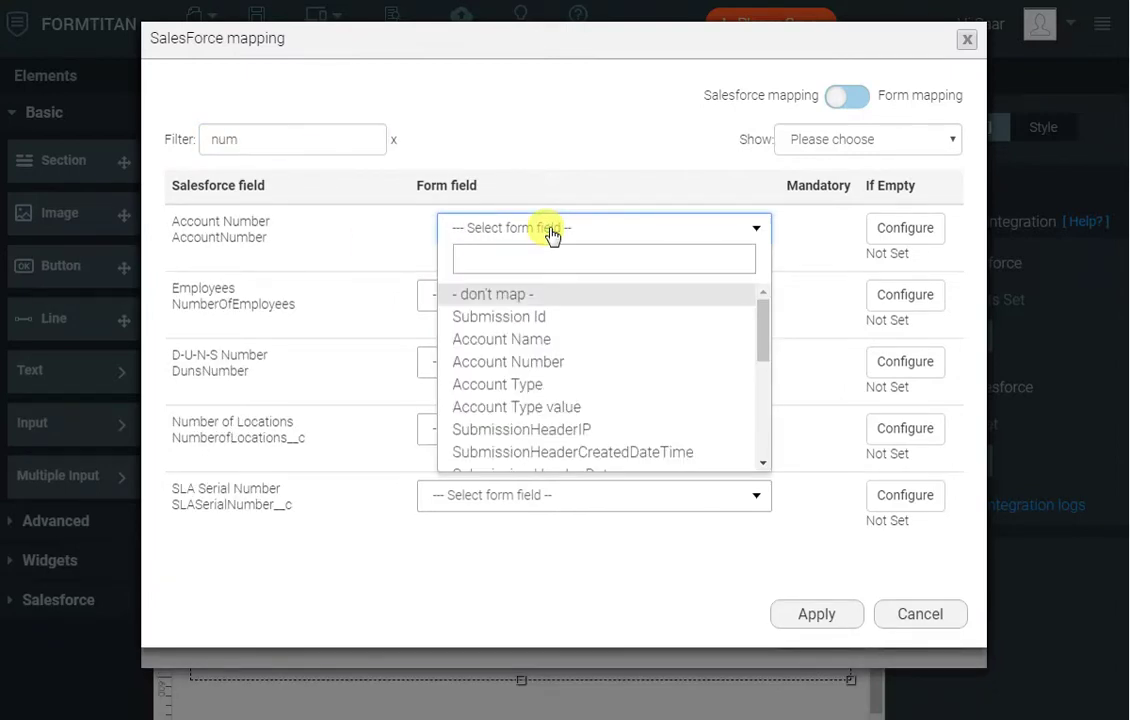
pyautogui.write('num')
pyautogui.press('Return')
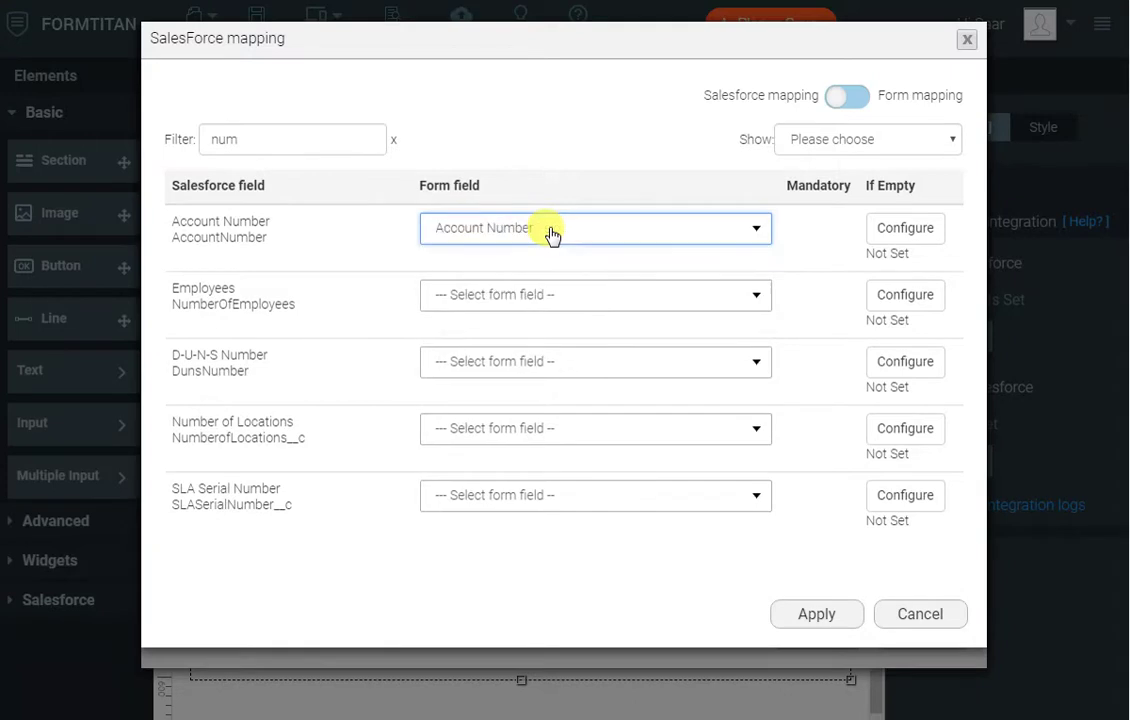
pyautogui.click(815, 614)
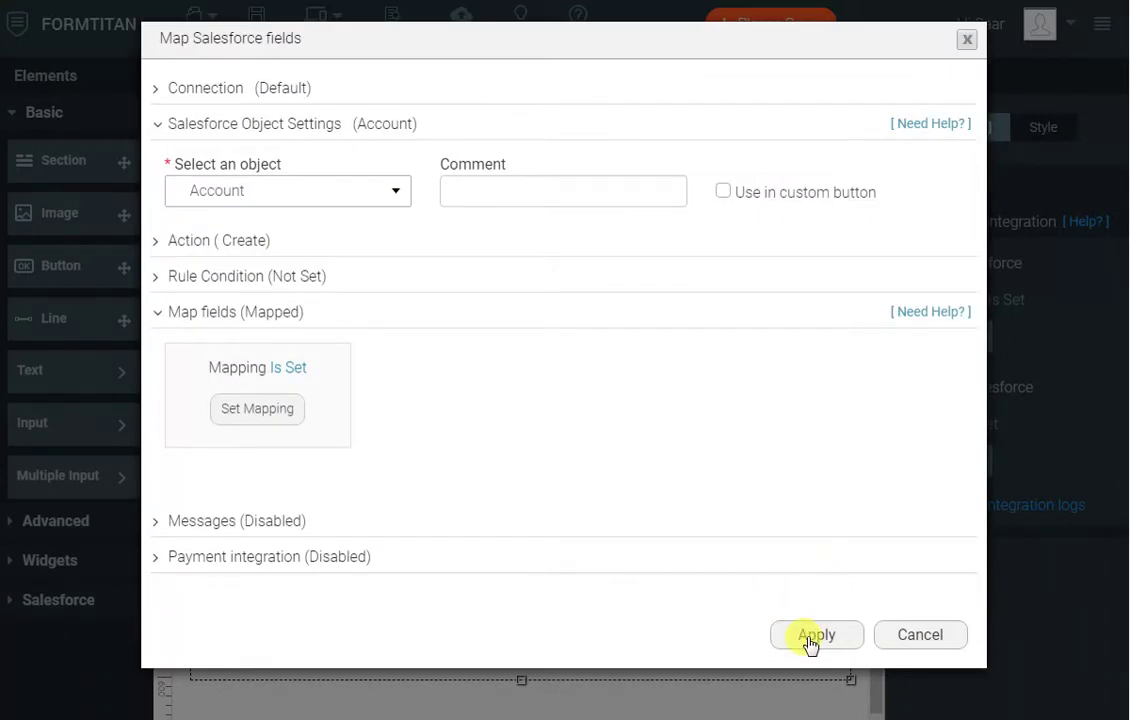
# Step: Set Account Name to don't map, then apply and finish the push setup
pyautogui.click(260, 410)
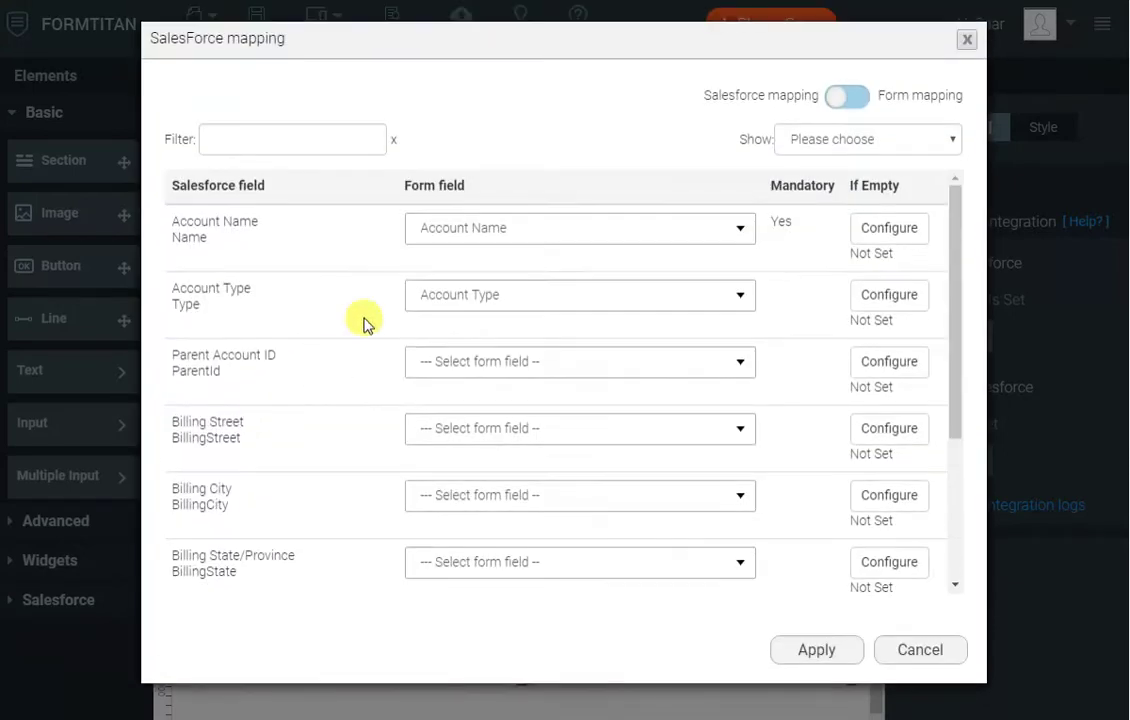
pyautogui.click(499, 232)
pyautogui.click(505, 293)
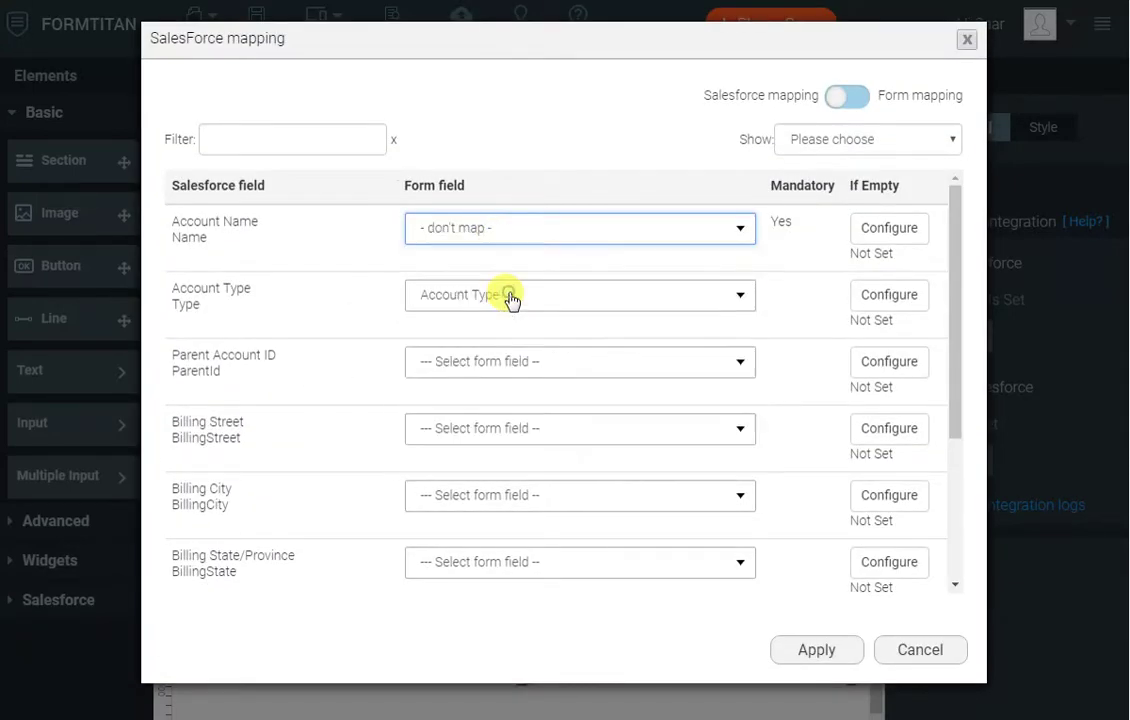
pyautogui.click(826, 662)
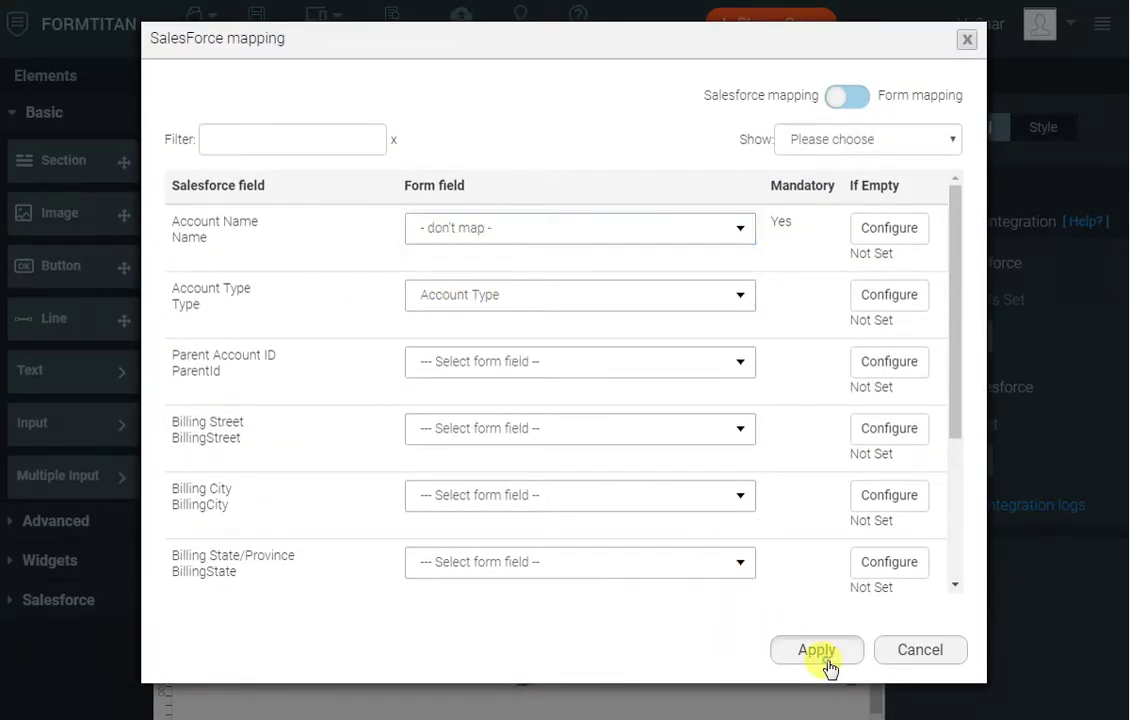
pyautogui.click(810, 640)
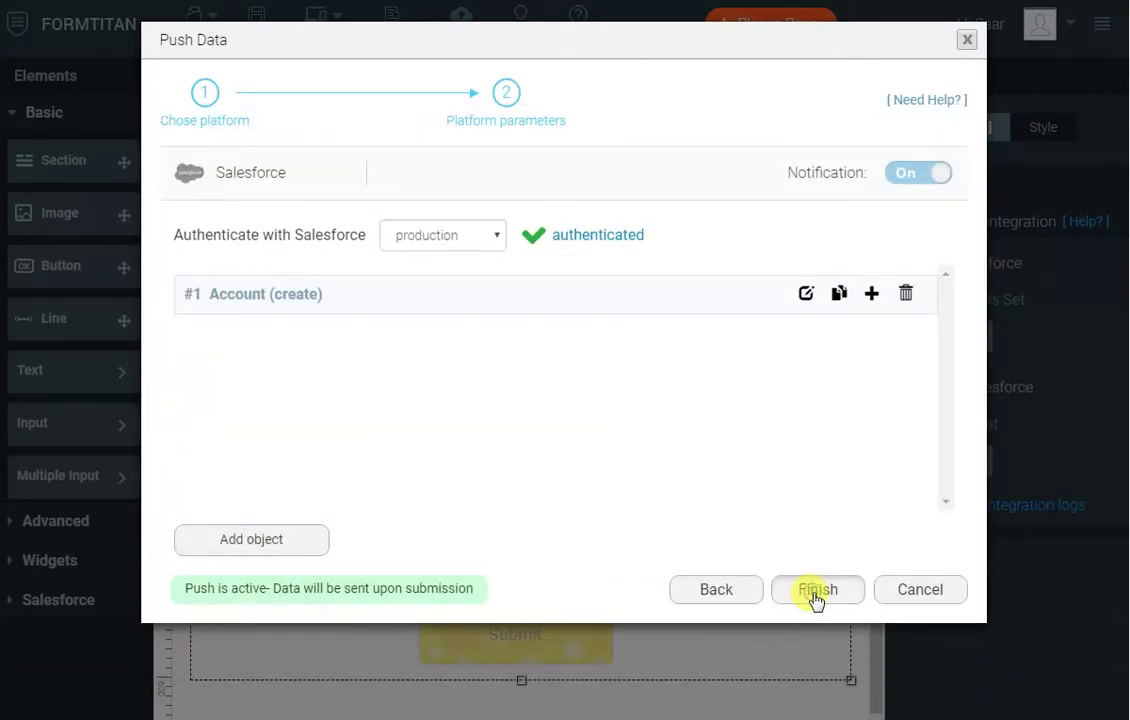
pyautogui.click(815, 594)
# Step: Save the form and open it live from the Publish options
pyautogui.click(264, 42)
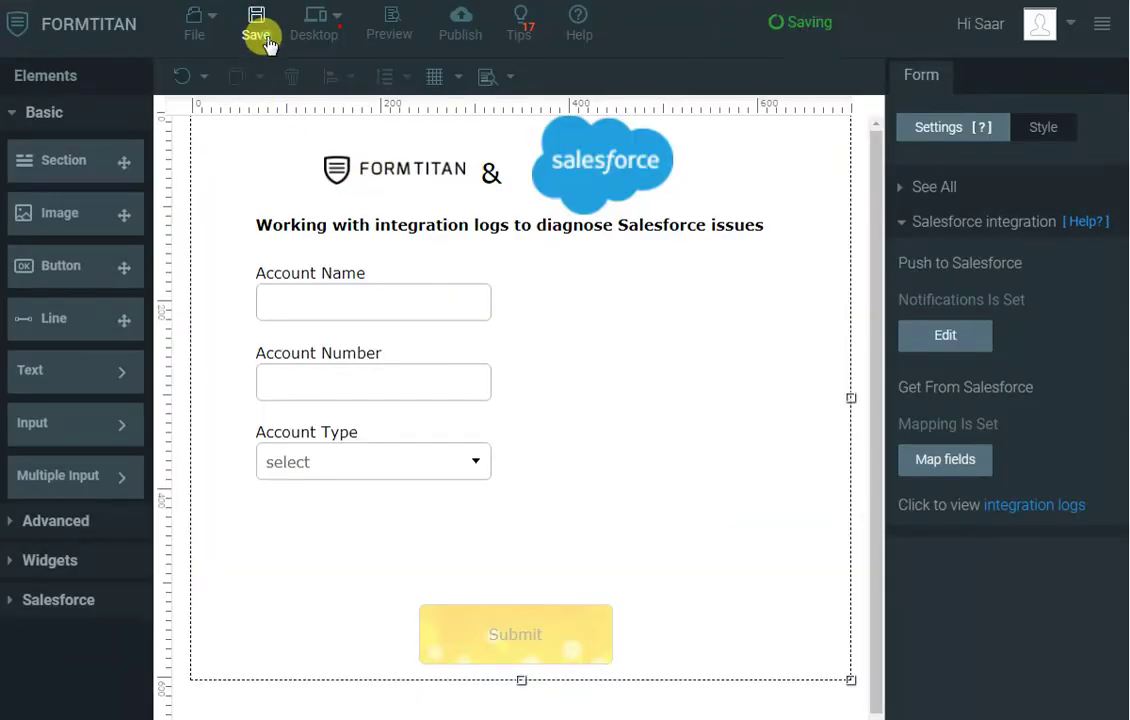
pyautogui.click(463, 45)
pyautogui.click(818, 122)
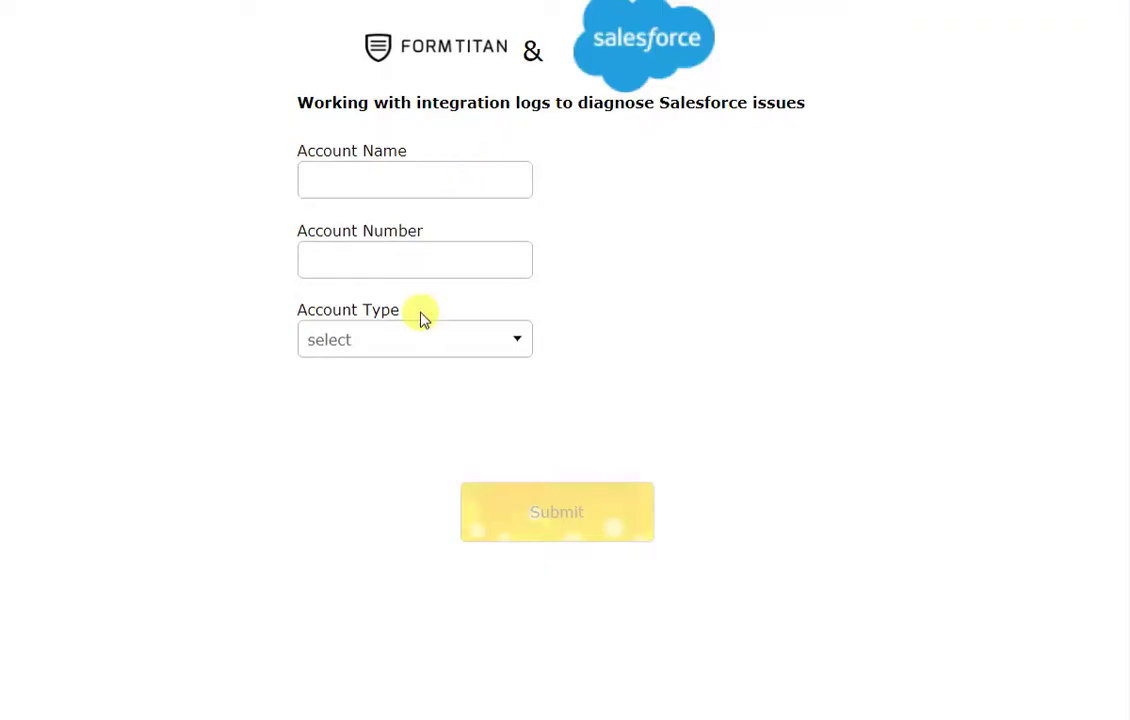
# Step: Fill in a test account with type Installation Partner and submit it
pyautogui.click(430, 342)
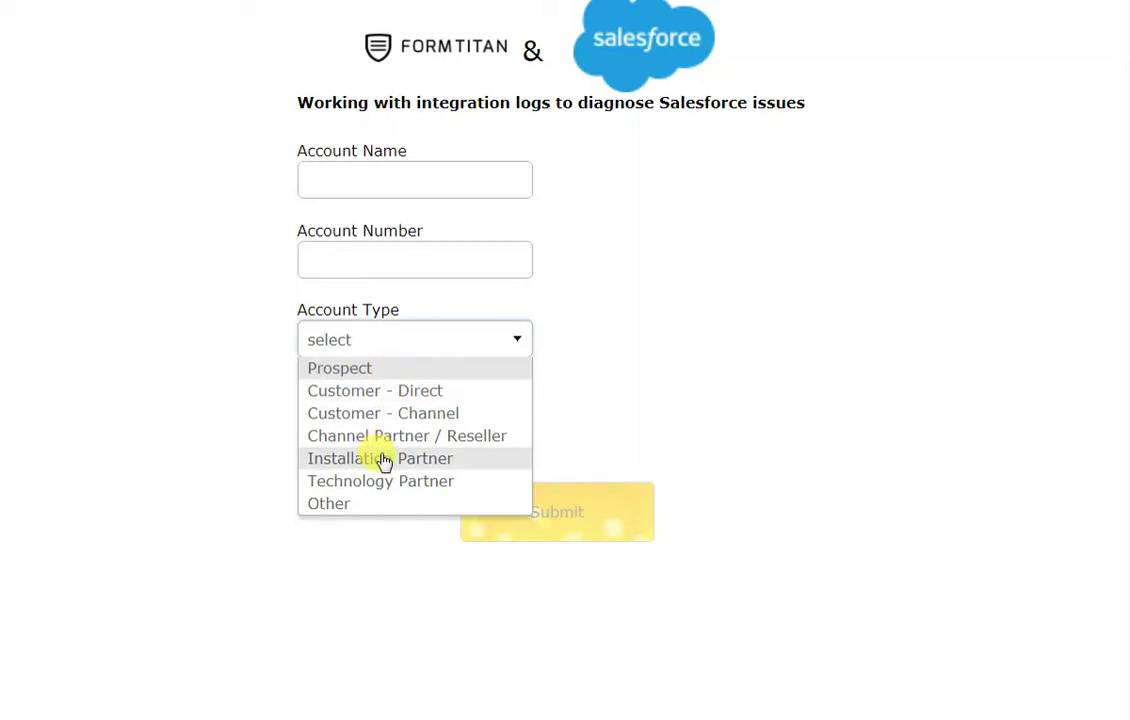
pyautogui.click(384, 460)
pyautogui.click(426, 184)
pyautogui.write('sw')
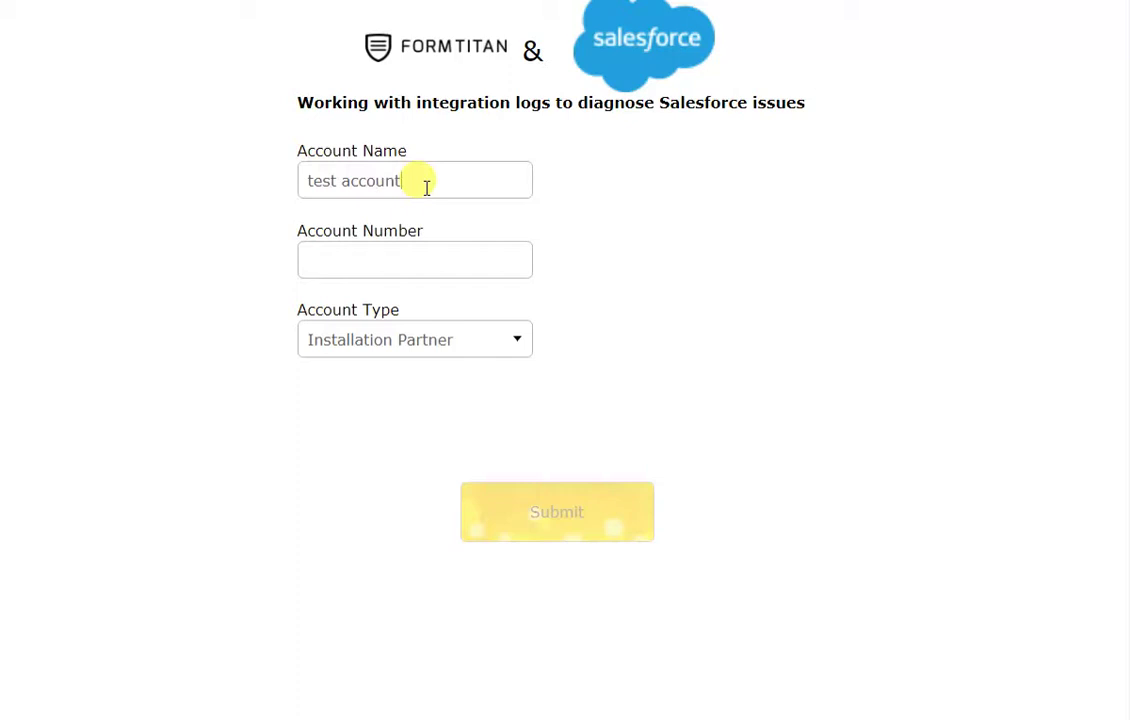
pyautogui.click(598, 512)
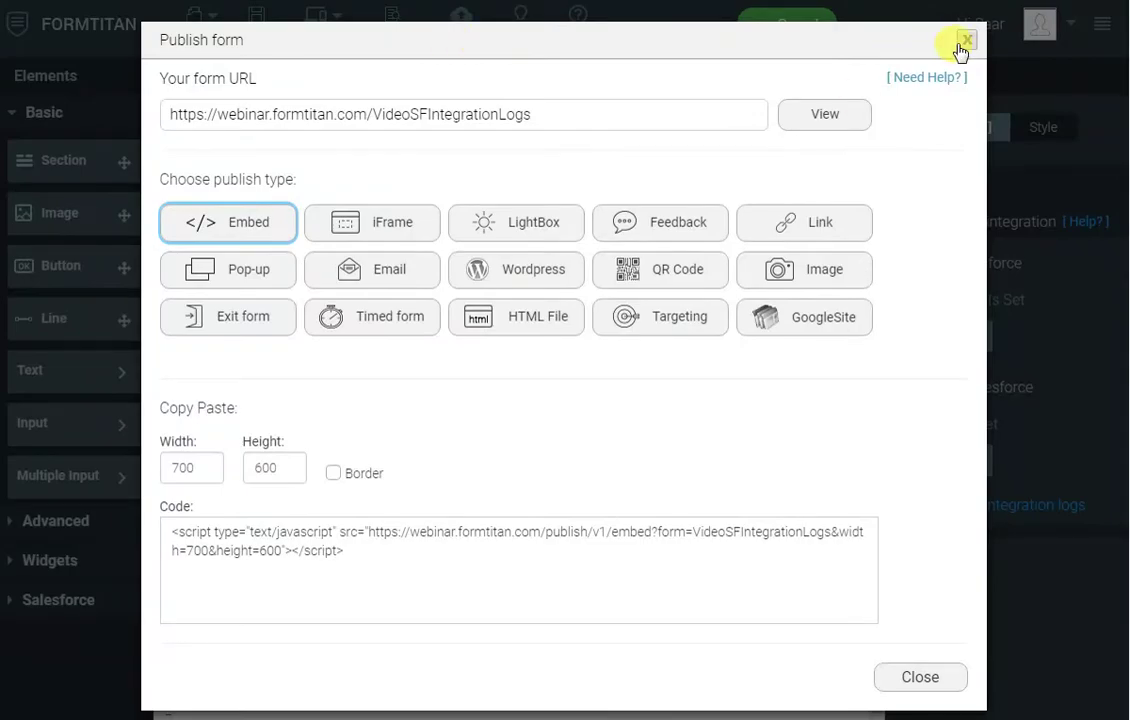
# Step: Inspect the integration logs' 4:51 failure: Account (create) REQUIRED_FIELD_MISSING for [Name]
pyautogui.click(964, 42)
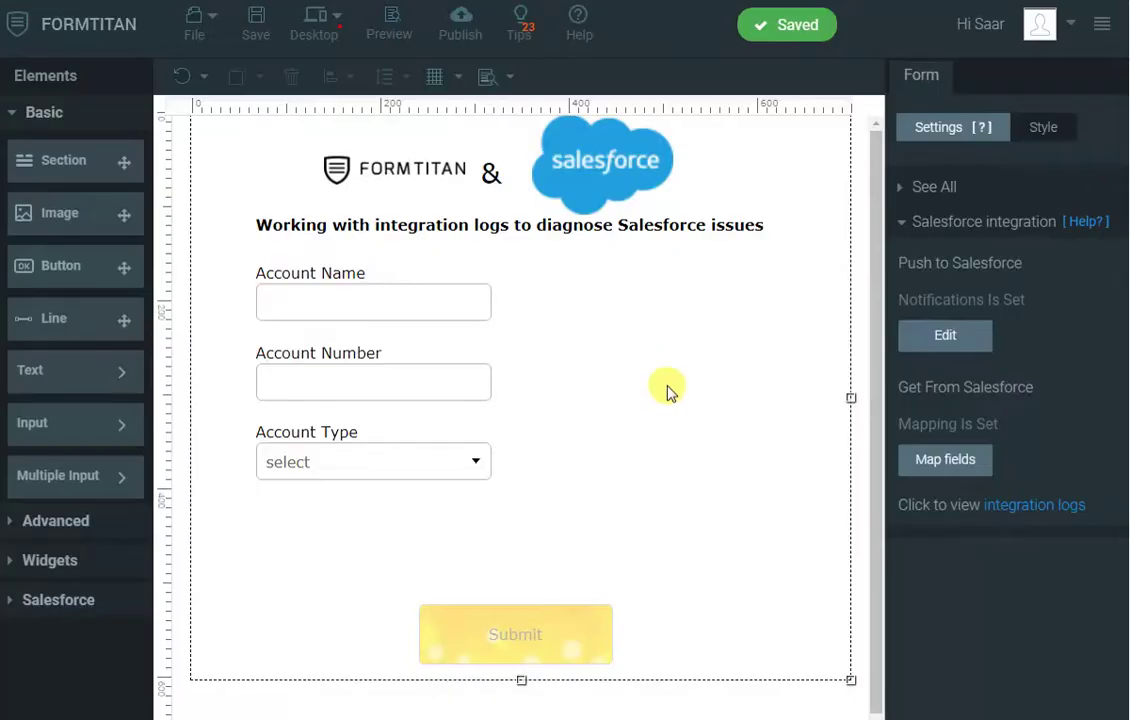
pyautogui.click(1030, 506)
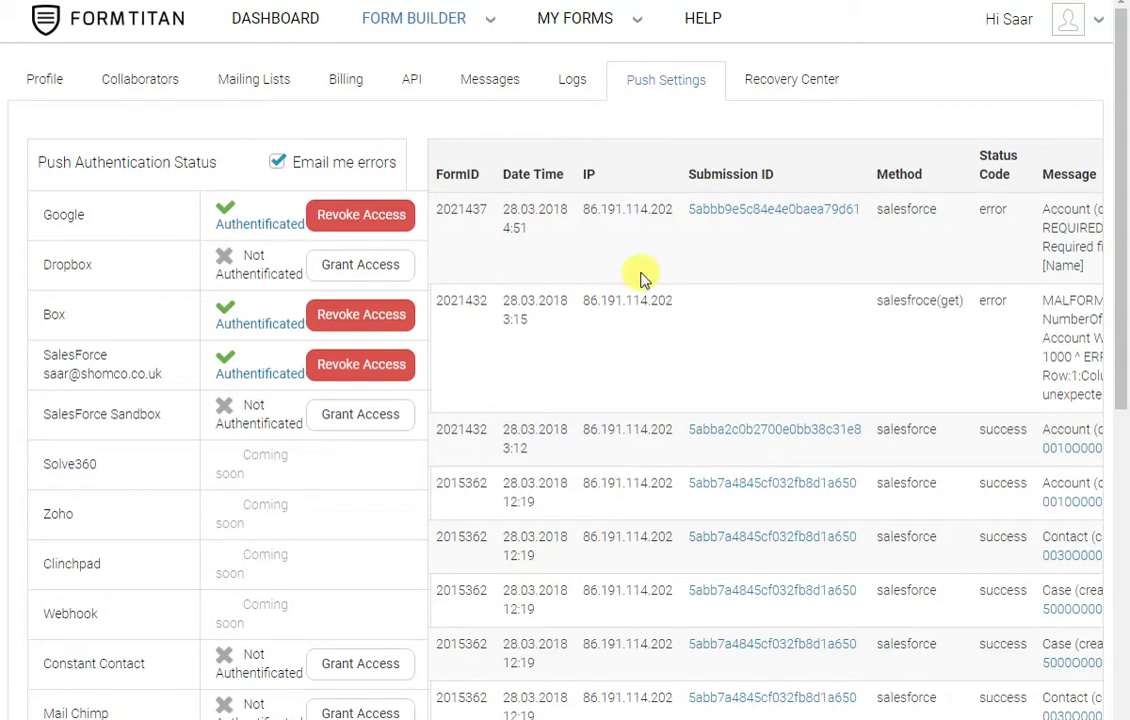
pyautogui.tripleClick(517, 214)
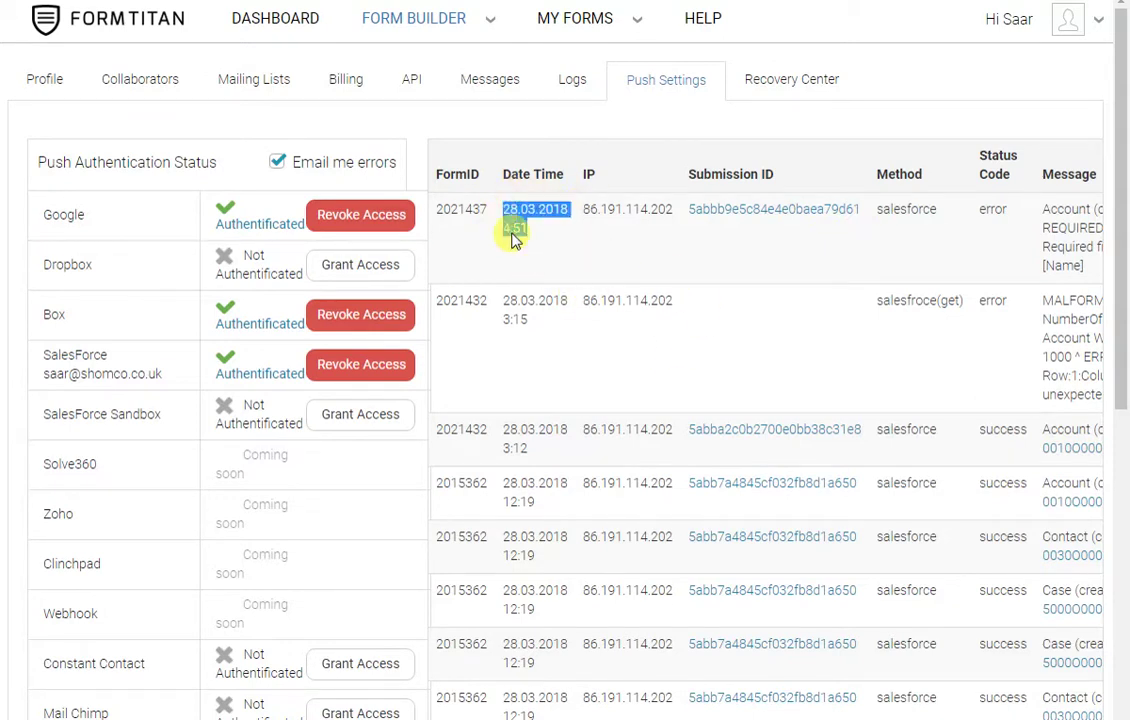
pyautogui.moveTo(1046, 210); pyautogui.dragTo(951, 217)
pyautogui.click(937, 224)
pyautogui.moveTo(865, 228); pyautogui.dragTo(1015, 228)
pyautogui.moveTo(906, 266); pyautogui.dragTo(858, 218)
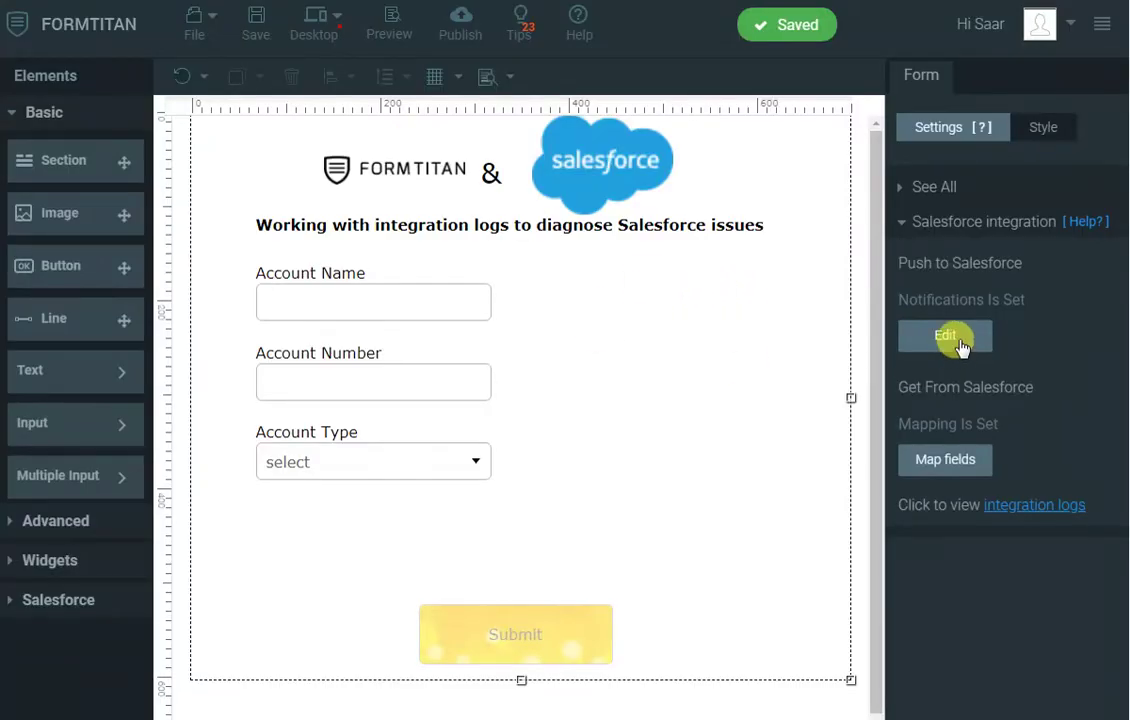
# Step: Remap the form's Account Name to Salesforce Account Name in the Account (create) push, then save
pyautogui.click(946, 337)
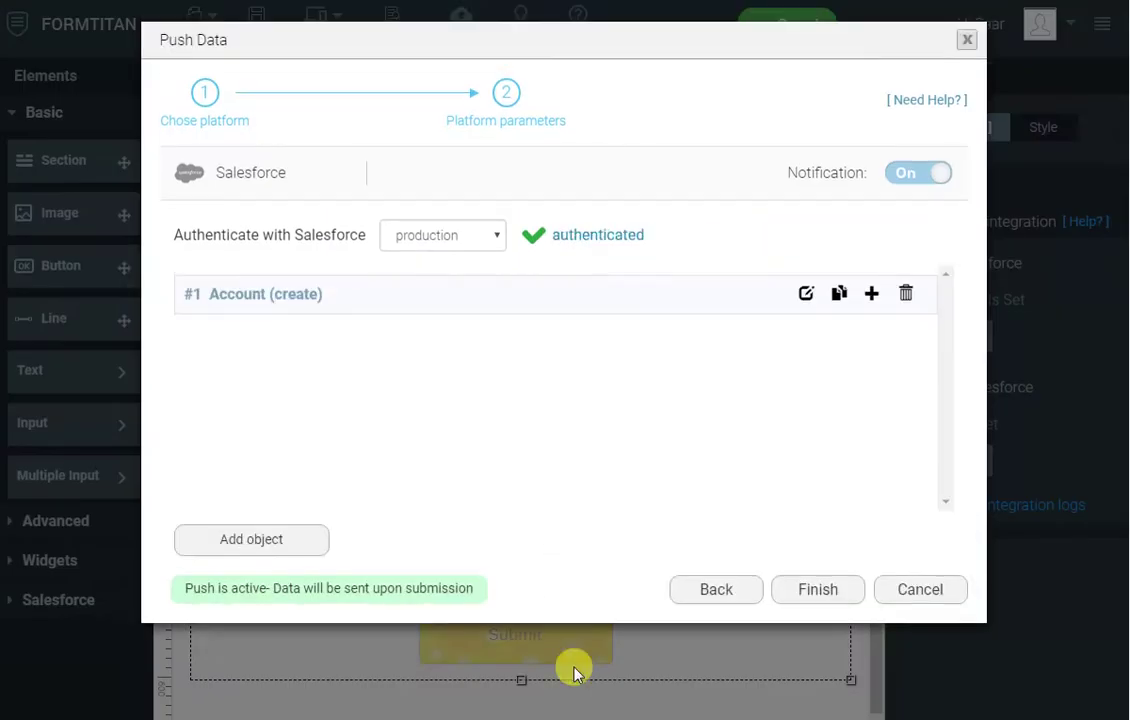
pyautogui.click(806, 296)
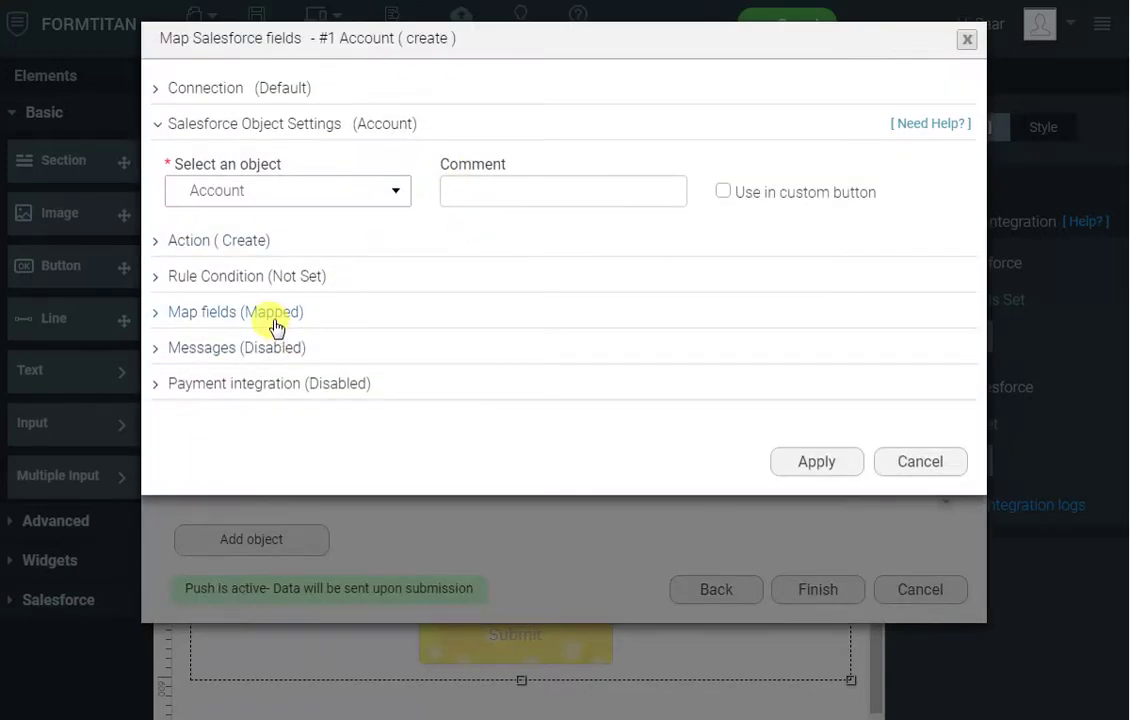
pyautogui.click(275, 318)
pyautogui.click(277, 414)
pyautogui.click(516, 228)
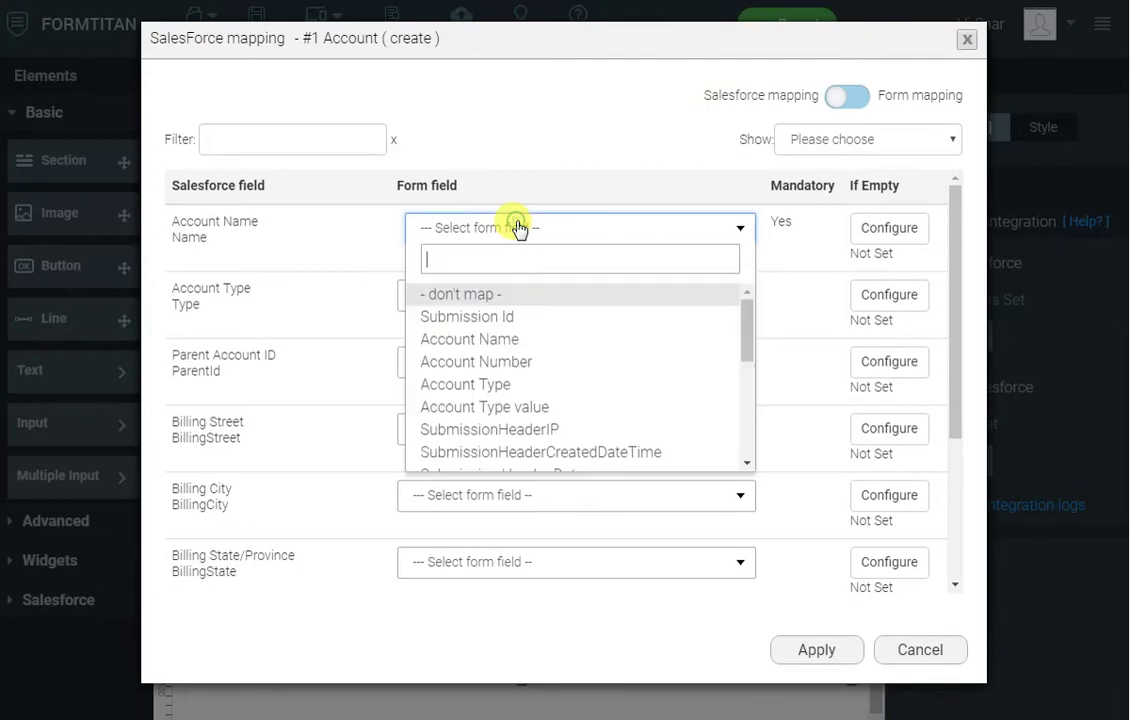
pyautogui.click(500, 340)
pyautogui.click(814, 650)
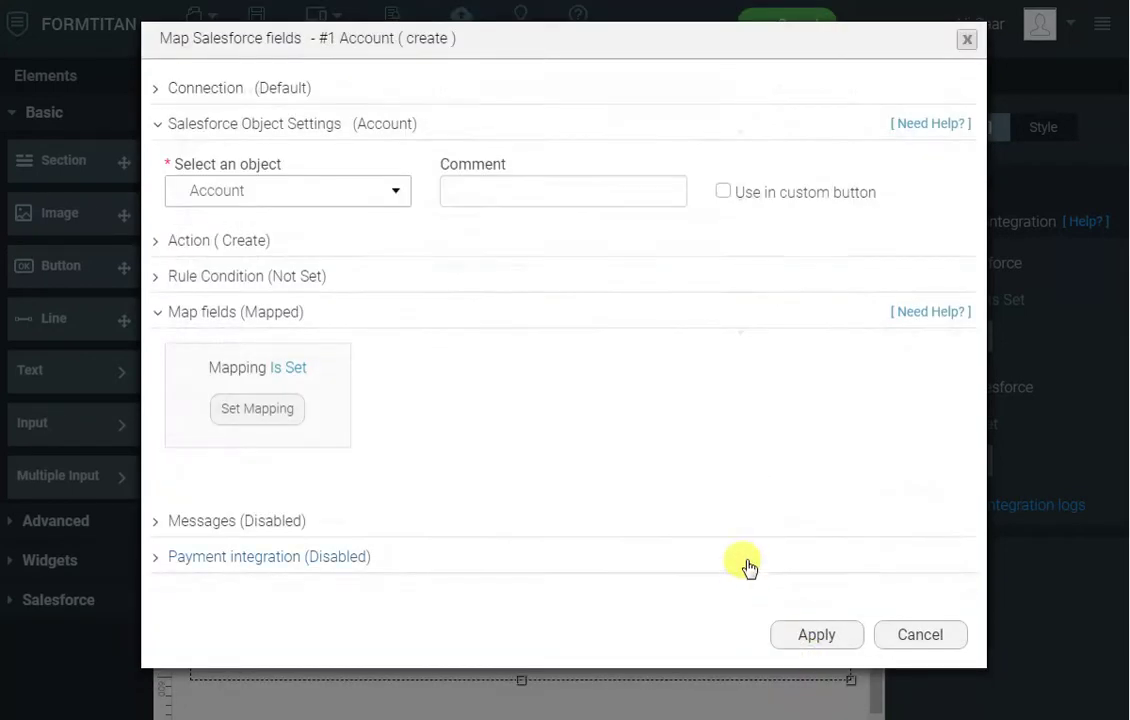
pyautogui.click(830, 635)
pyautogui.click(832, 598)
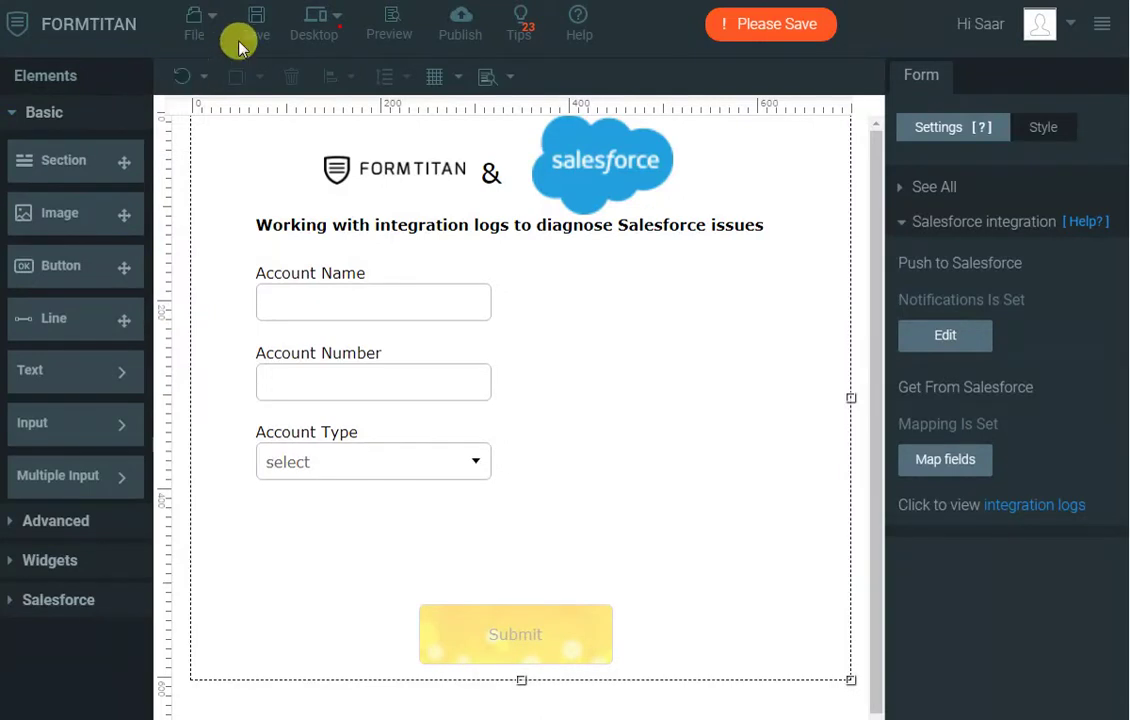
pyautogui.click(253, 32)
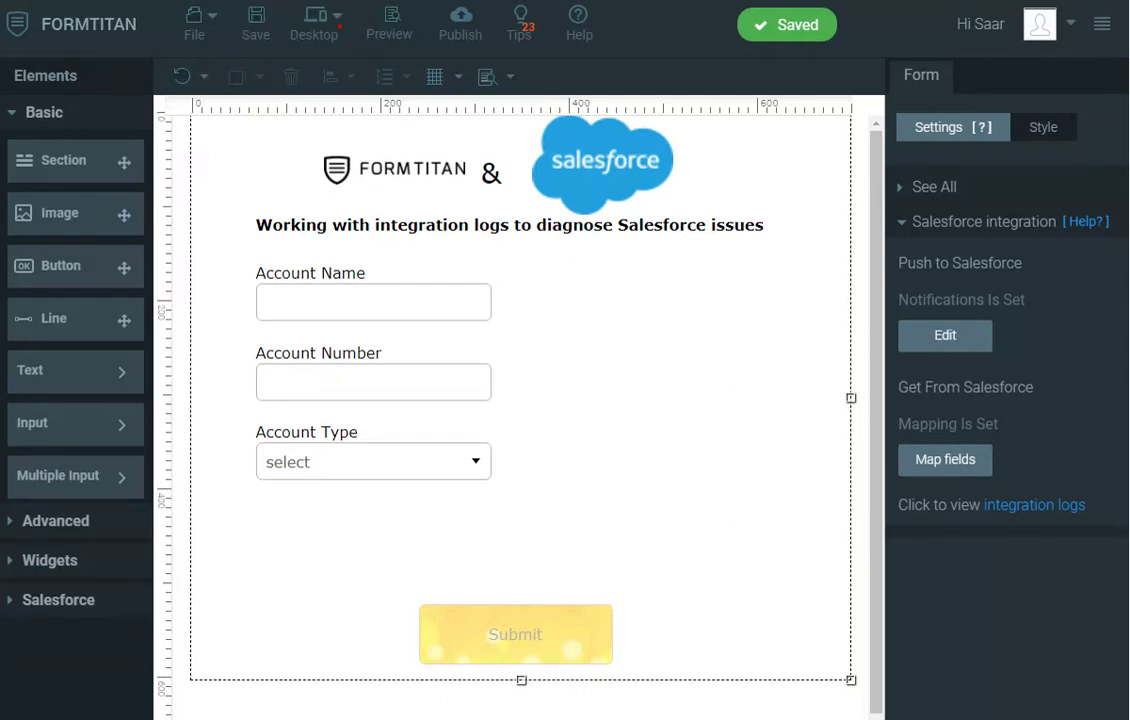
# Step: Resubmit the failed 4:51 entry and open the new 4:52 Account record ID link
pyautogui.click(1016, 508)
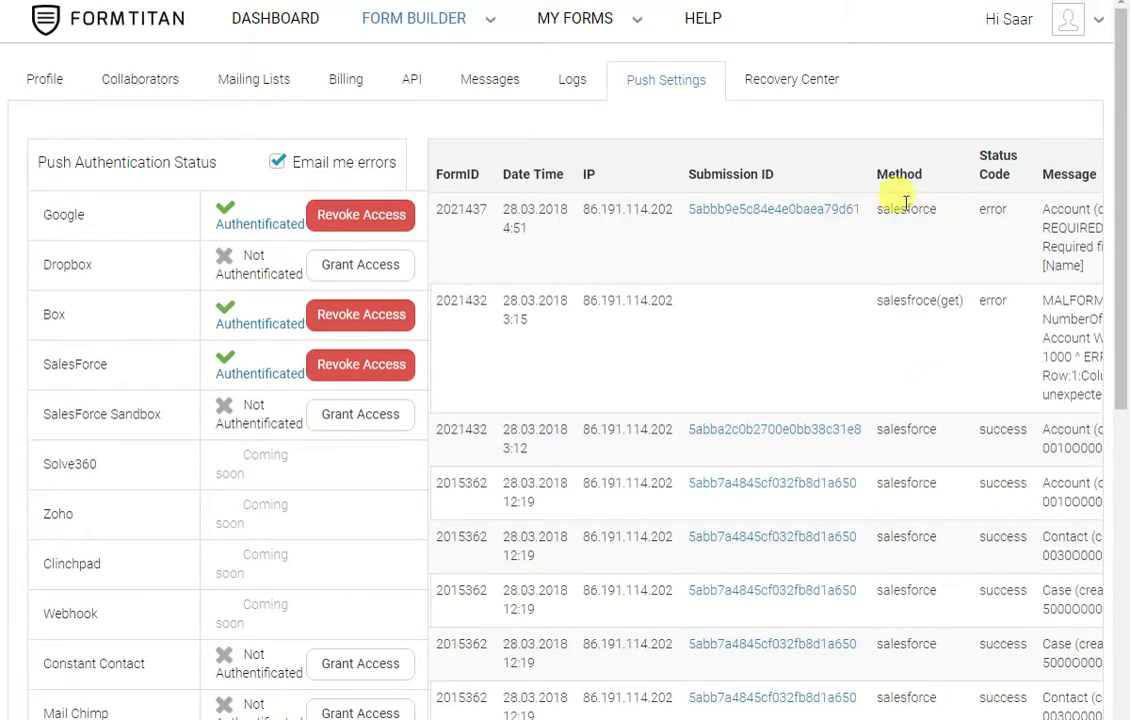
pyautogui.moveTo(812, 209); pyautogui.dragTo(1125, 237)
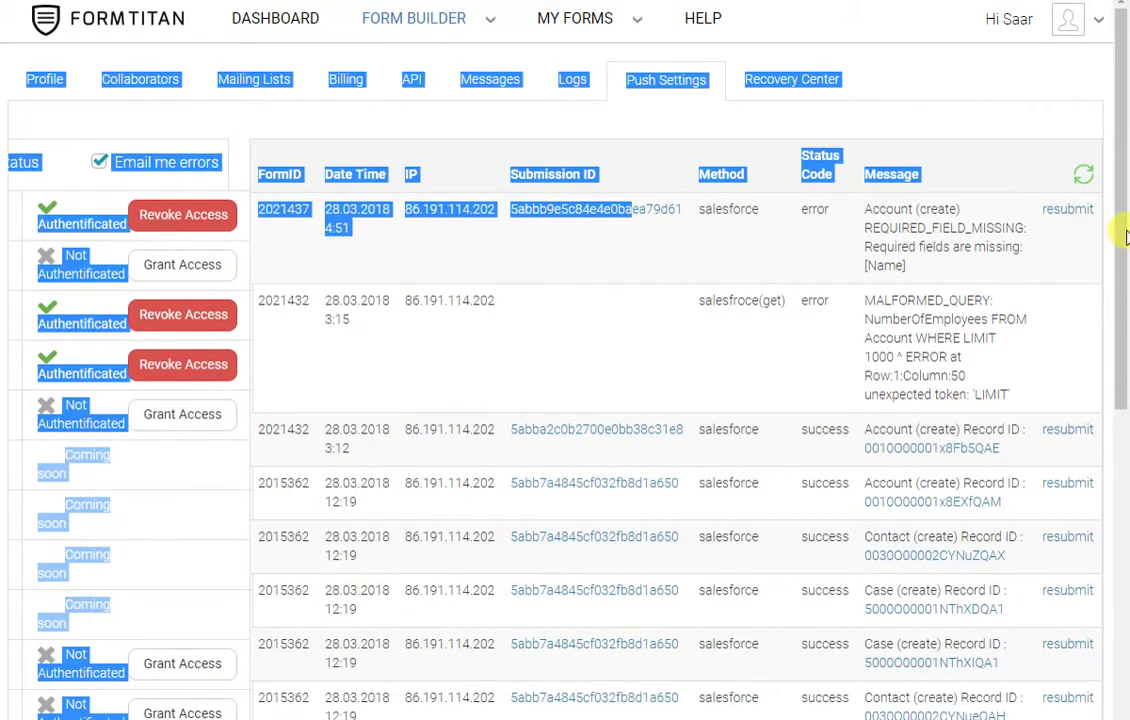
pyautogui.click(1004, 234)
pyautogui.click(1068, 212)
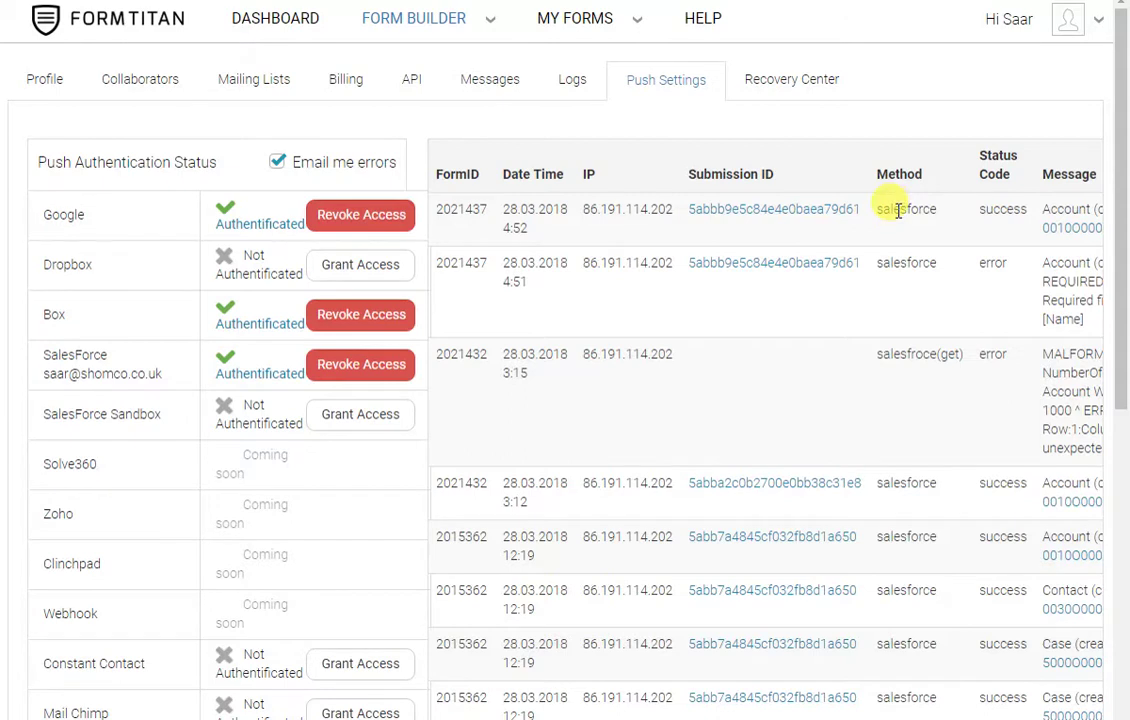
pyautogui.moveTo(929, 210); pyautogui.dragTo(895, 214)
pyautogui.click(1004, 202)
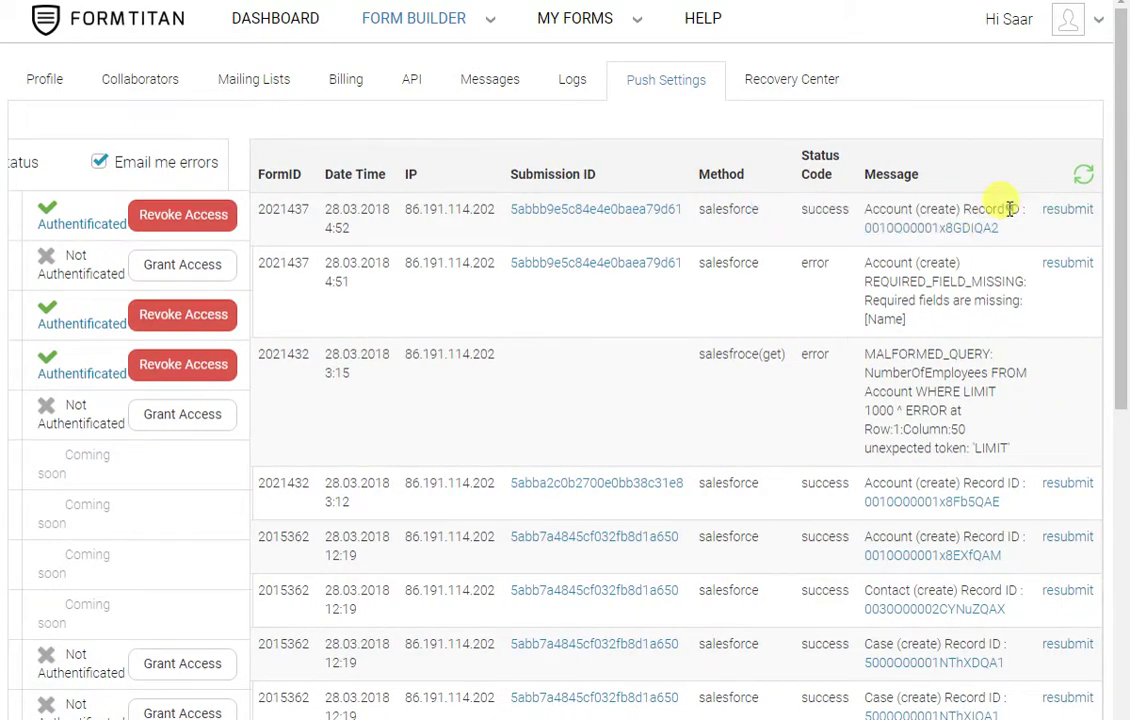
pyautogui.click(951, 231)
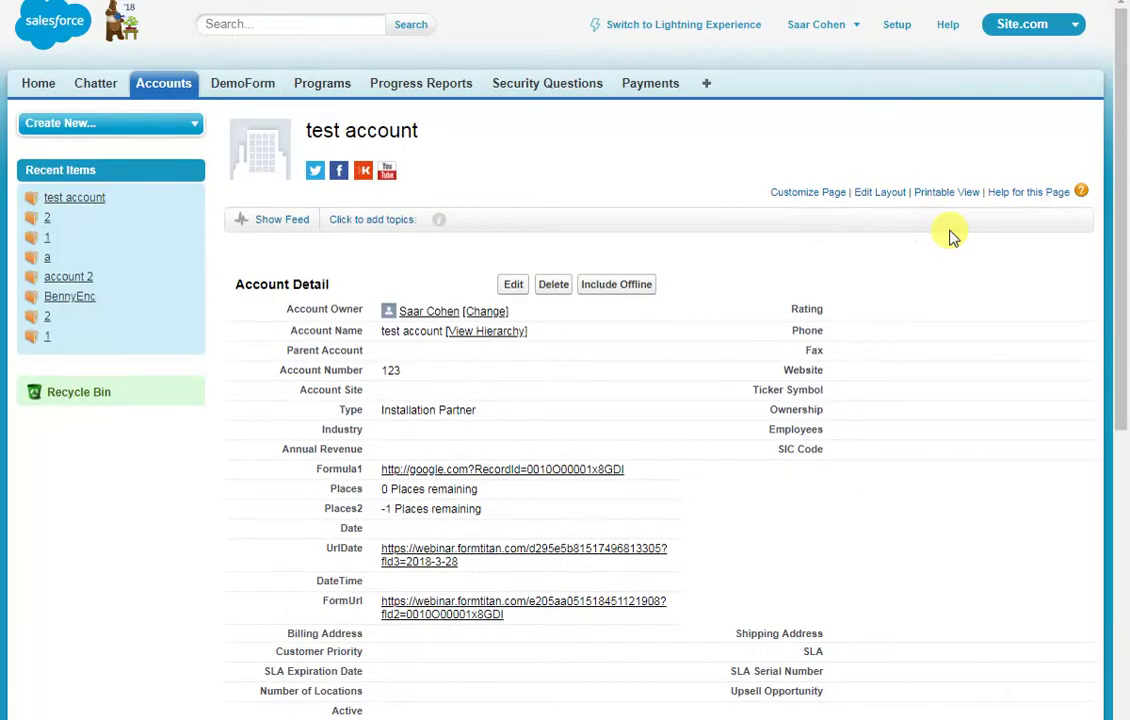